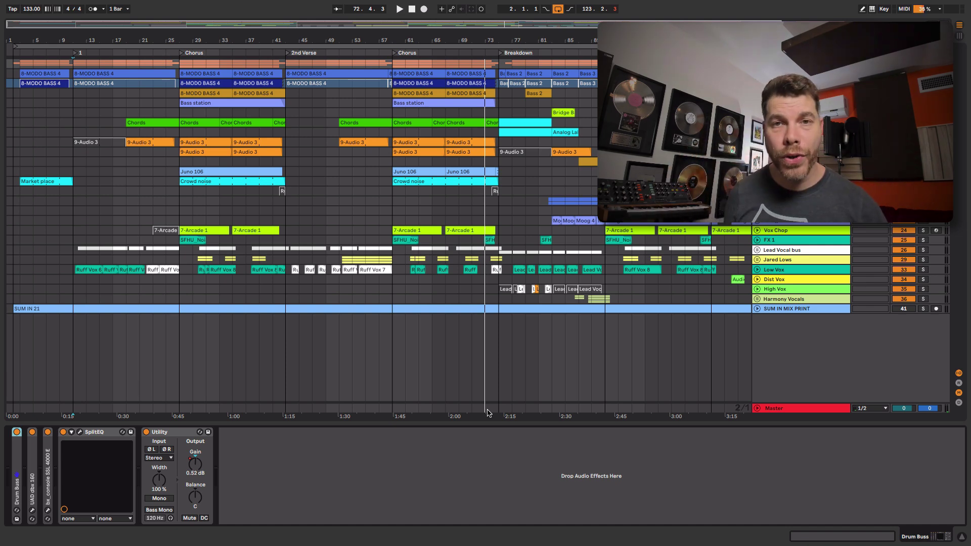
Place the playback start at bar 11 and open the SplitEQ window on the Drum Buss track
left_click(781, 269)
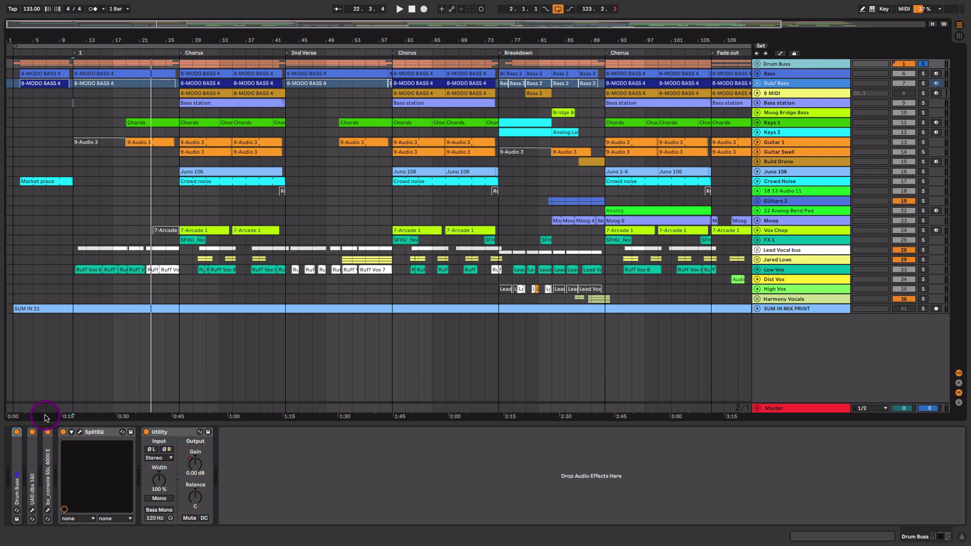
left_click(74, 104)
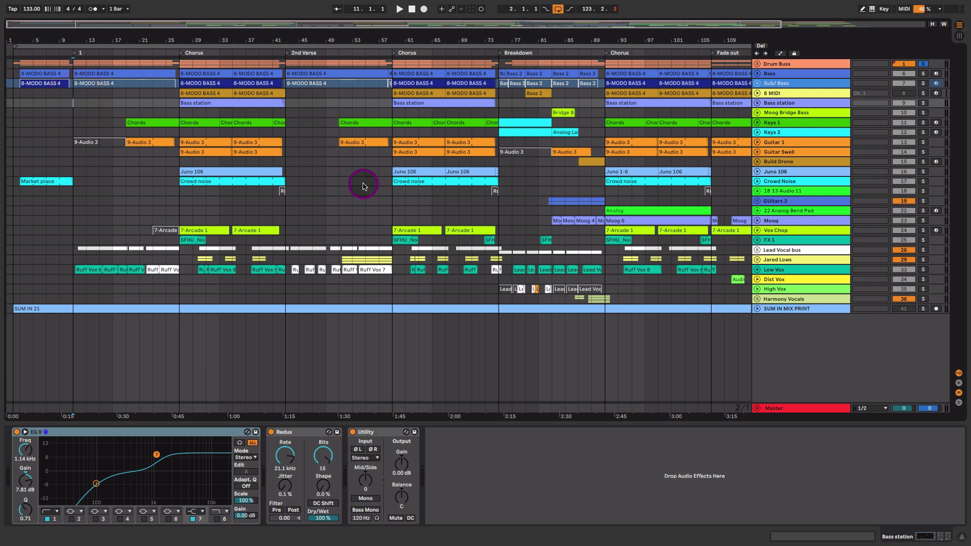
left_click(778, 61)
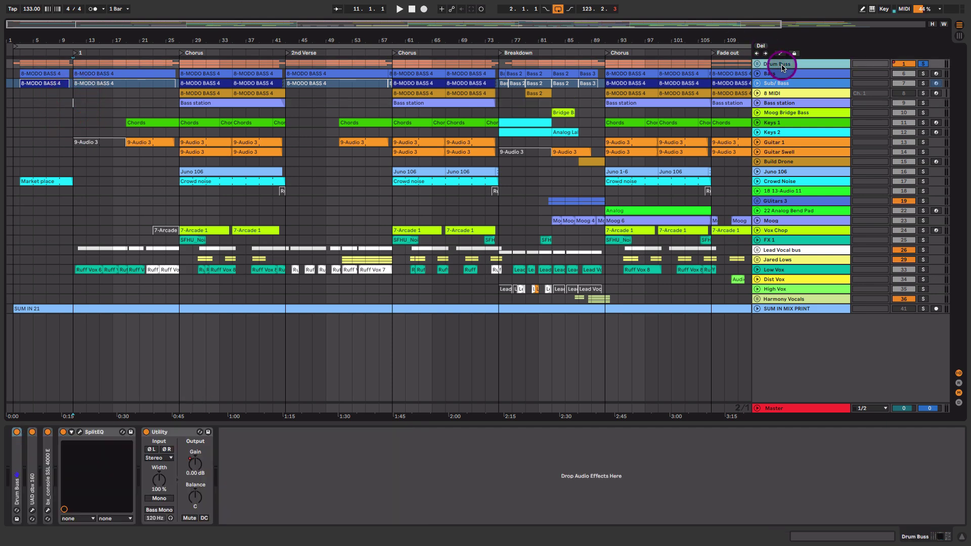
left_click(80, 433)
left_click_drag(307, 37, 342, 56)
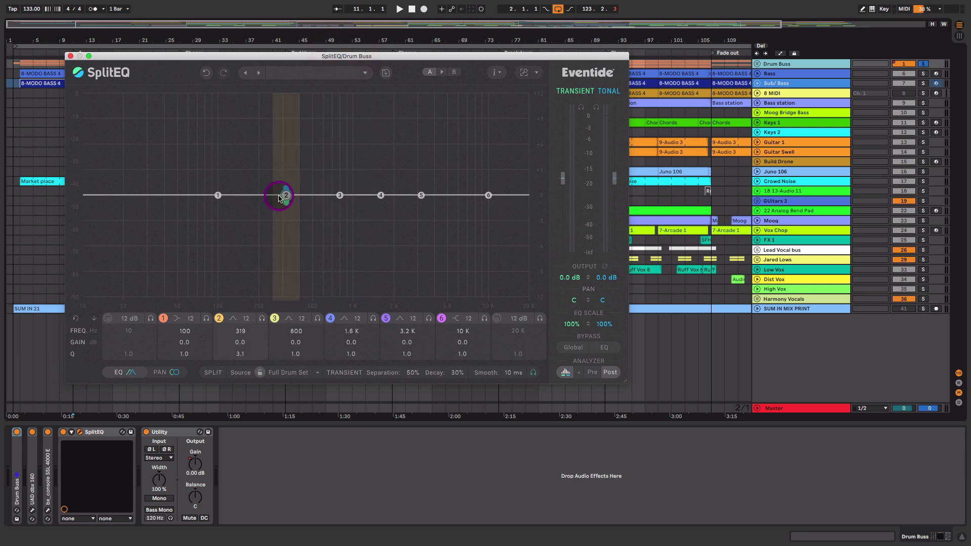
Play the drums and boost both transient and tonal gain of SplitEQ band 2 by about 6 dB at 301 Hz, with Q 1.0
mouse_move(287, 197)
left_mouse_down()
mouse_move(282, 153)
mouse_move(283, 247)
mouse_move(285, 198)
left_mouse_up()
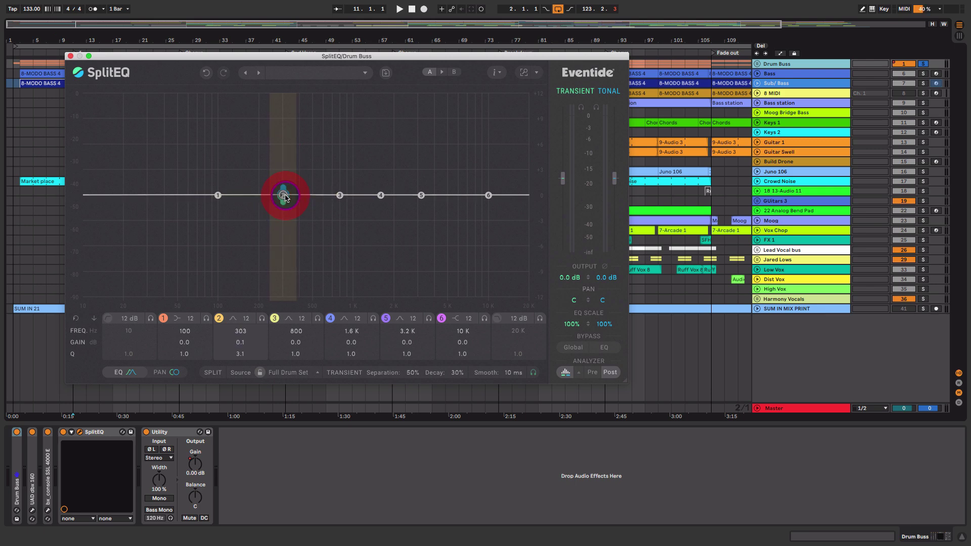
double_click(285, 198)
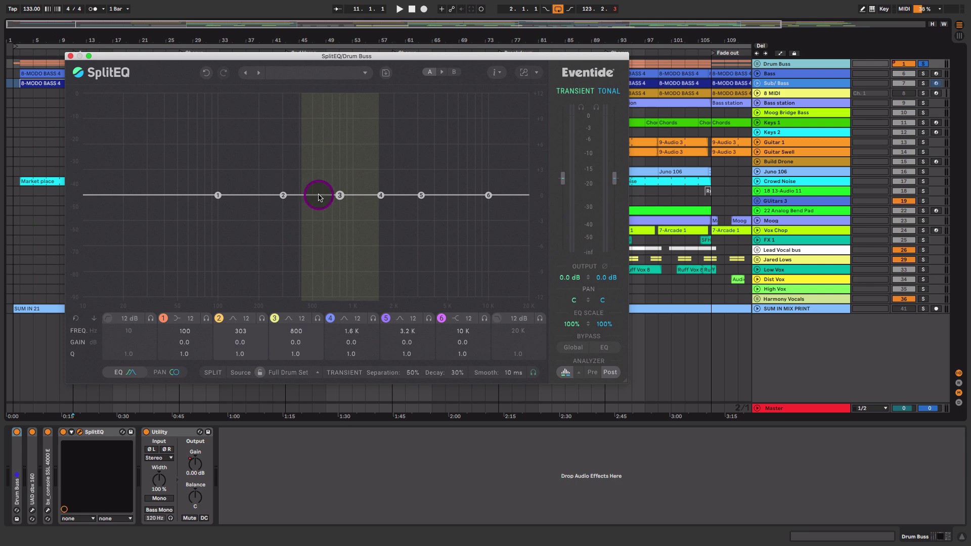
key("space")
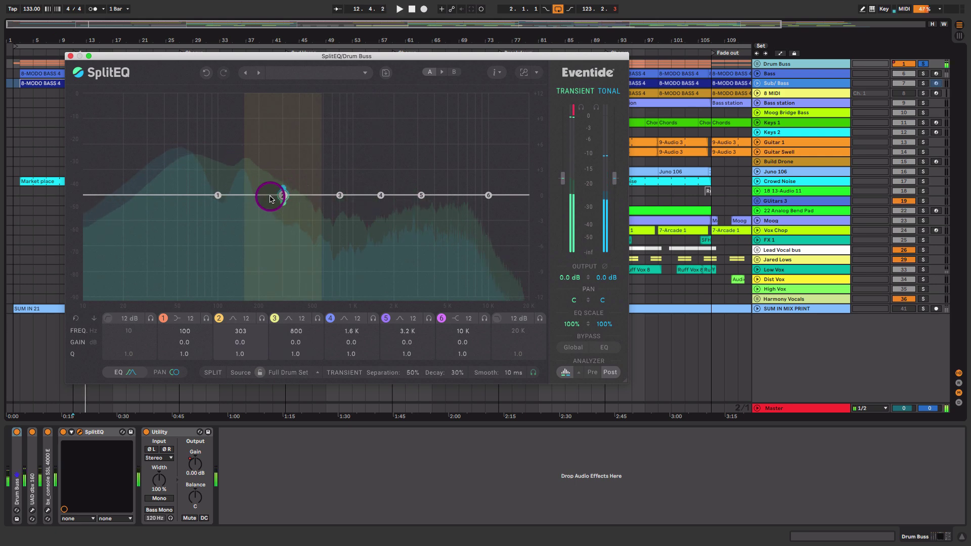
left_click_drag(282, 195, 282, 144)
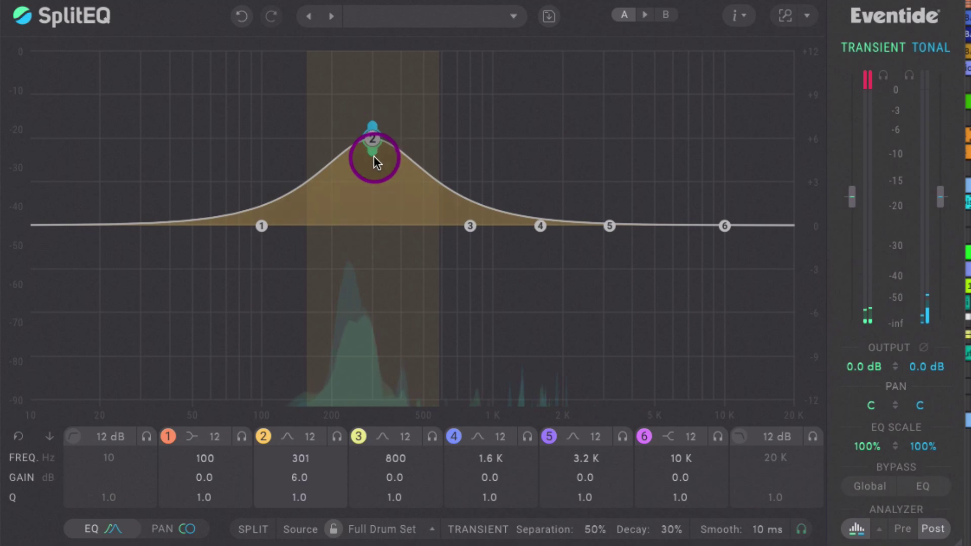
Try a transient gain of about -4.9 dB on band 2, and reset its tonal and transient gains to 0 dB
left_click_drag(372, 145, 370, 299)
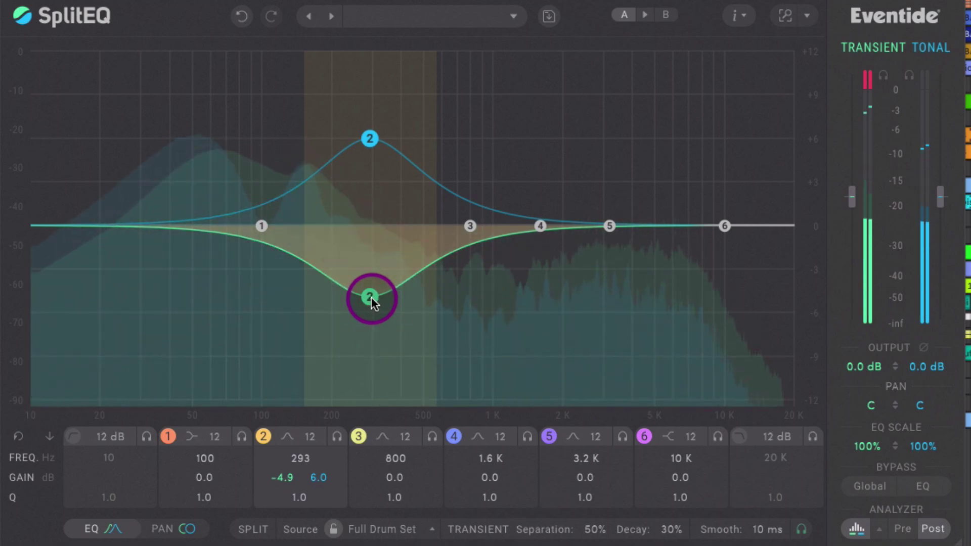
mouse_move(371, 139)
left_mouse_down()
mouse_move(375, 132)
mouse_move(379, 145)
left_mouse_up()
left_click_drag(371, 296, 373, 147)
double_click(372, 148)
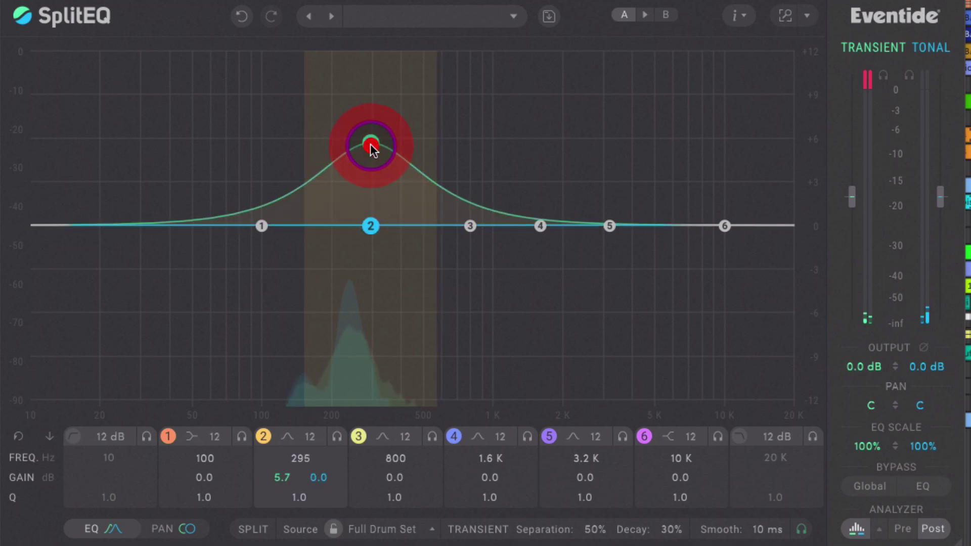
double_click(370, 143)
Shape band 2 at about 283 Hz with Q 1.9, transient gain -4.4 dB and tonal gain 5.9 dB
left_click_drag(372, 225, 371, 140)
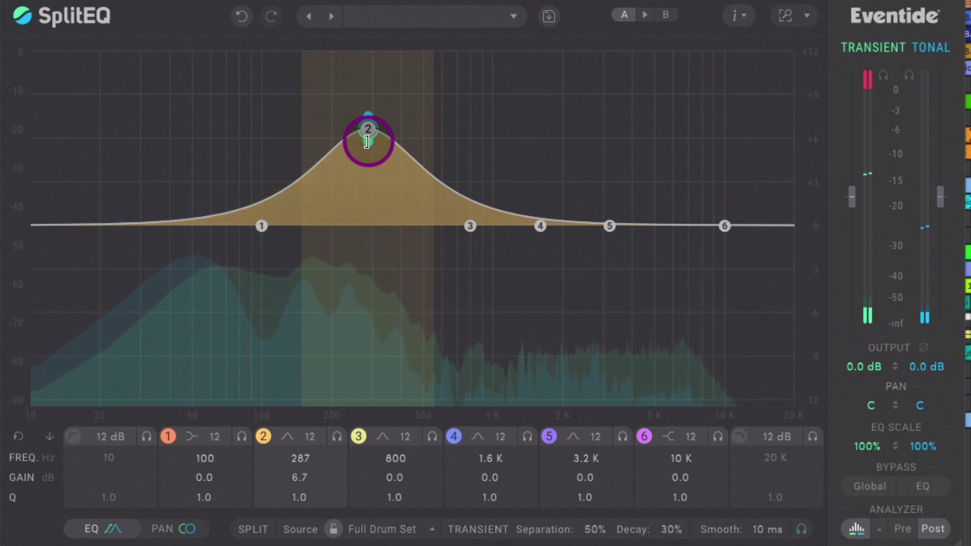
left_click_drag(368, 144, 371, 304)
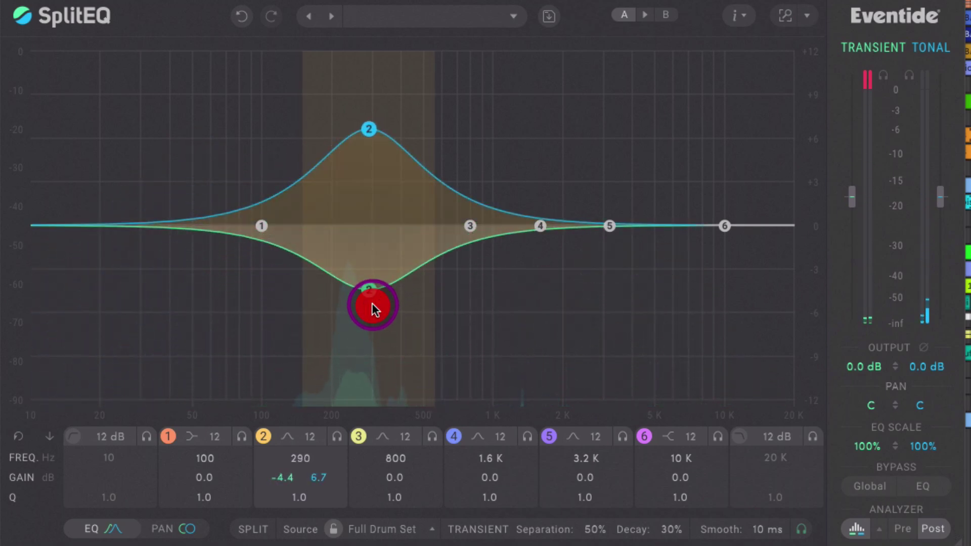
scroll(370, 290, "up", 3)
scroll(369, 279, "up", 3)
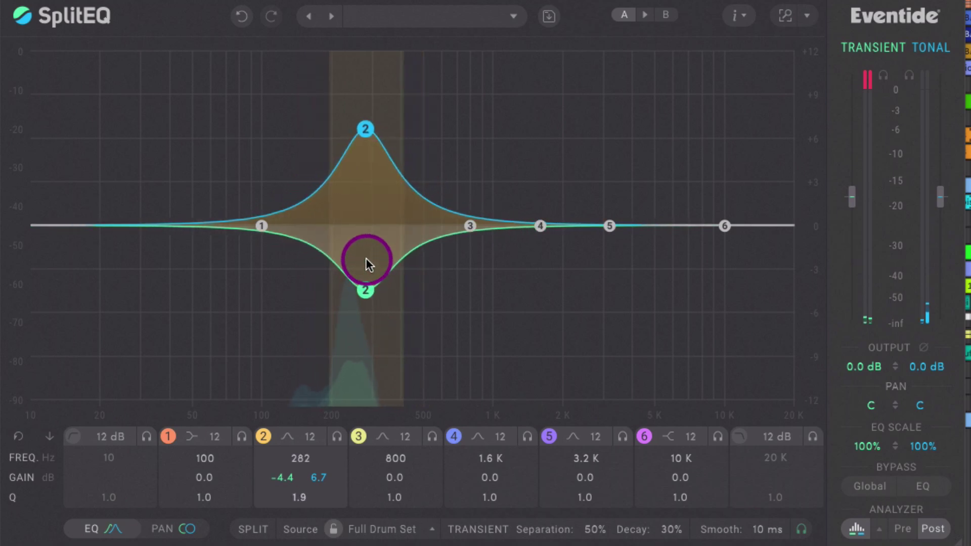
left_click(367, 129)
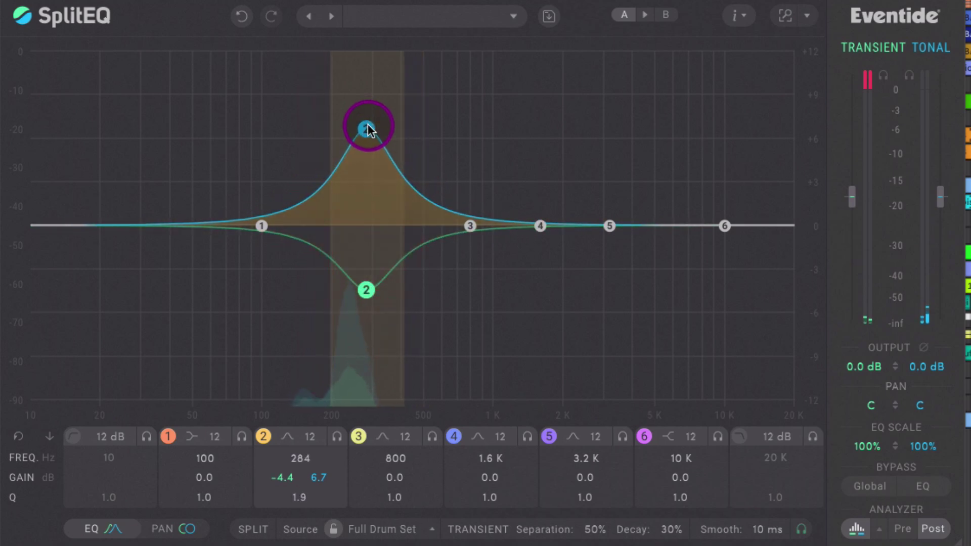
left_click_drag(368, 130, 366, 140)
Compare the drums with the whole plugin bypassed, and ease band 2's tonal gain to about 5.2 dB at 274 Hz
left_click(869, 486)
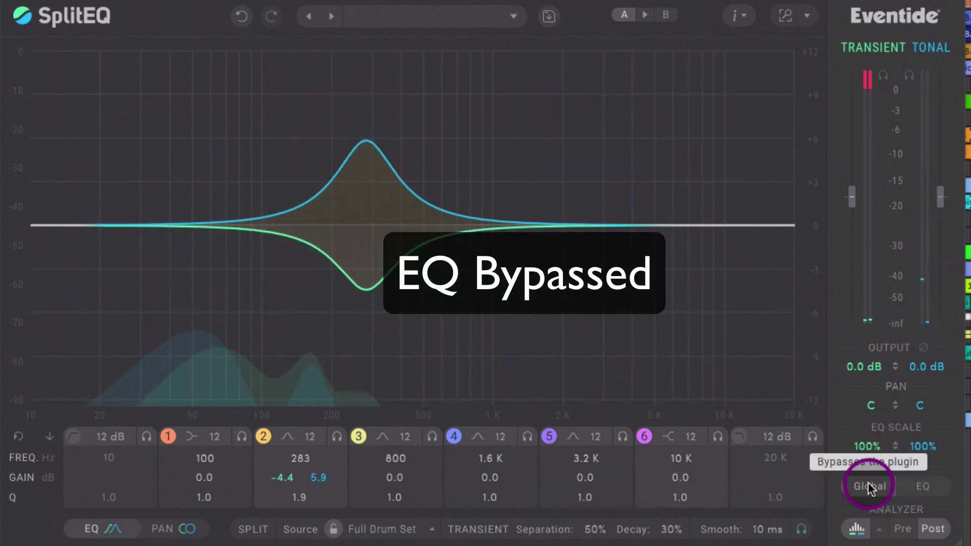
left_click(869, 487)
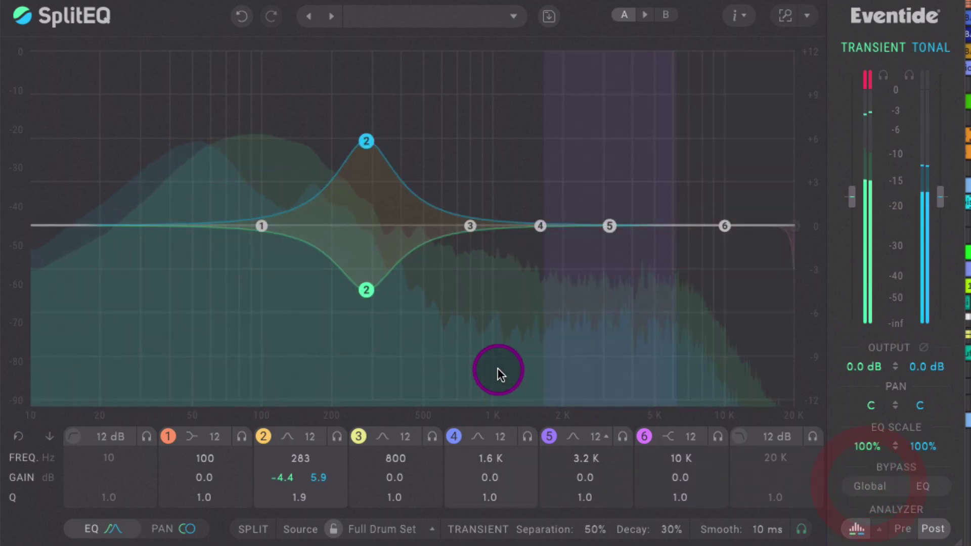
left_click_drag(366, 142, 362, 149)
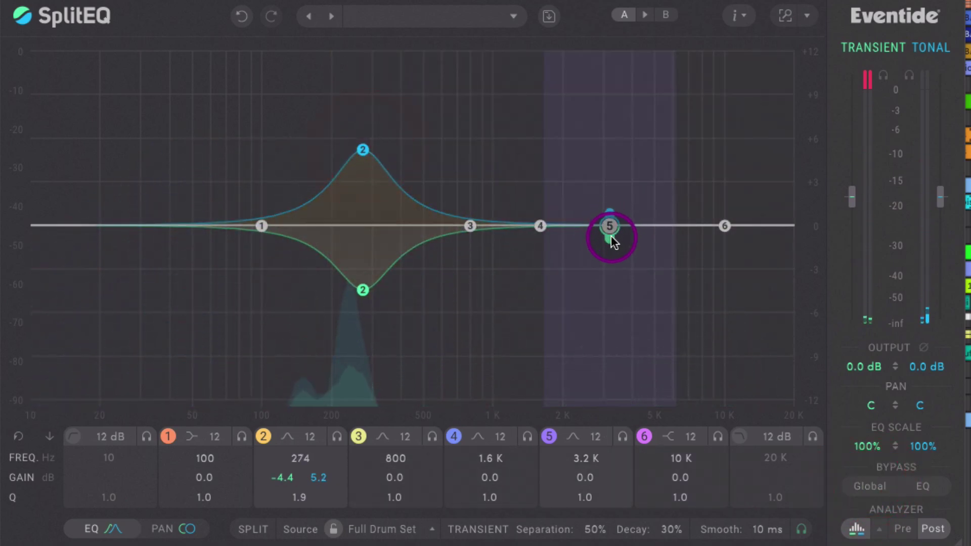
Set band 5 to about 5.8 kHz with transient gain 2.7 dB and Q 3.0, and tonal gain -1.4 dB and Q 1.0
left_click_drag(610, 236, 675, 236)
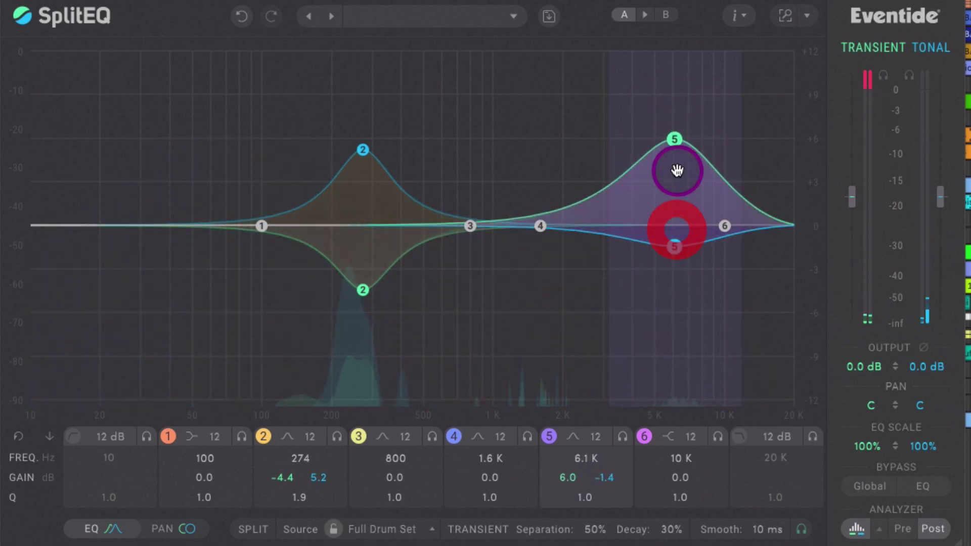
left_click_drag(678, 158, 665, 192)
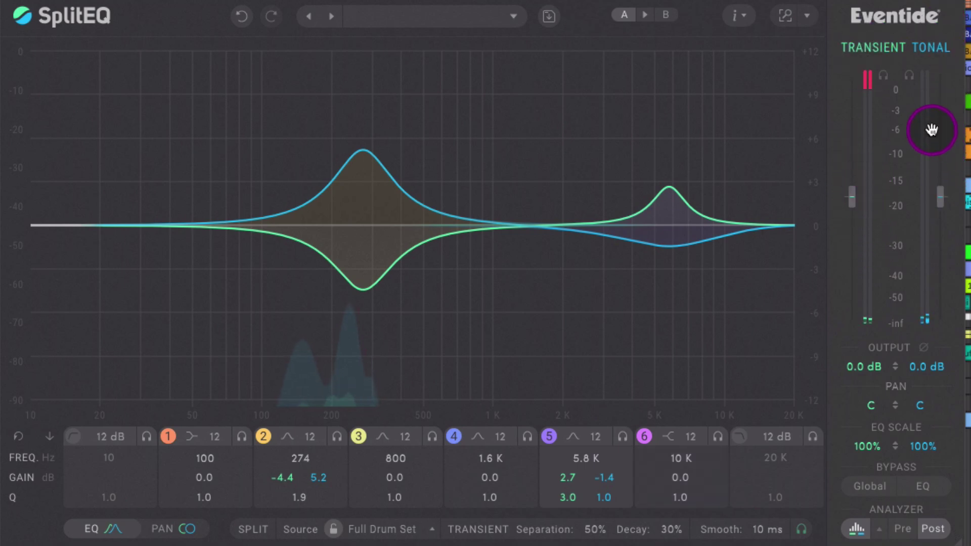
Solo the transient signal and the tonal signal in turn to hear each part of the drums separately
left_click(883, 77)
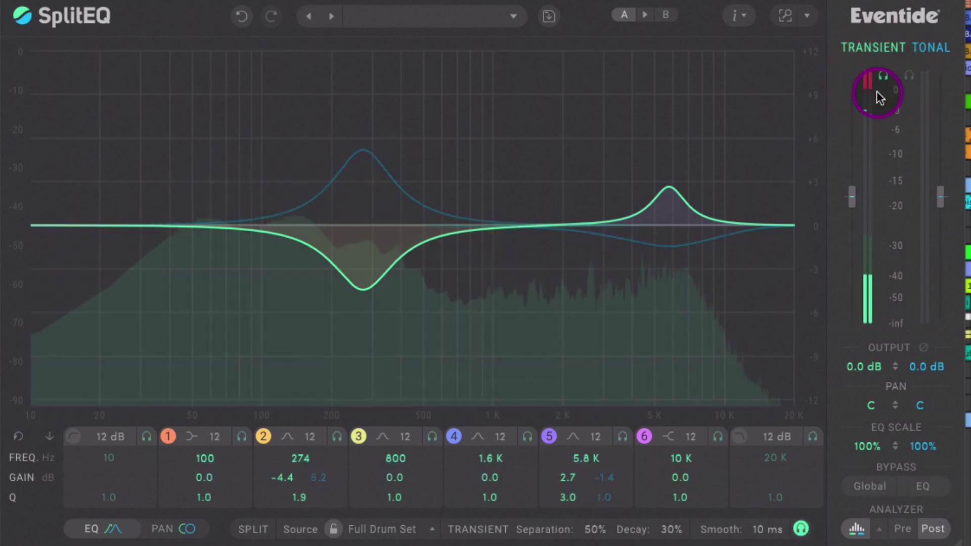
left_click(869, 78)
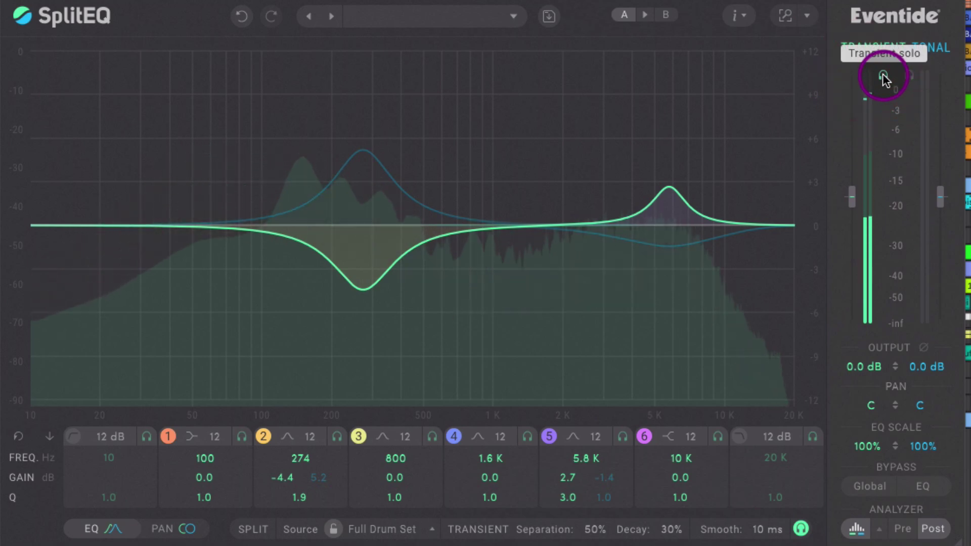
left_click(883, 77)
left_click(910, 78)
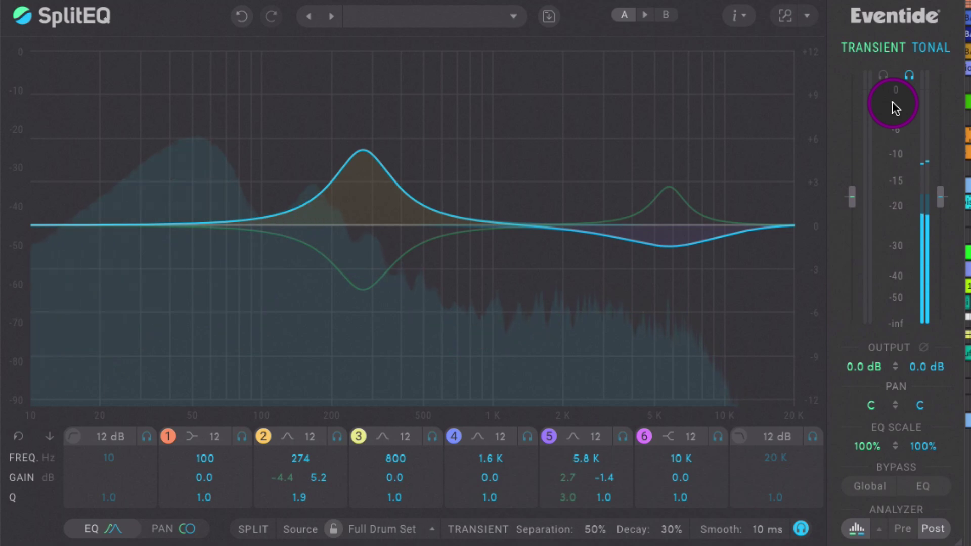
left_click(908, 76)
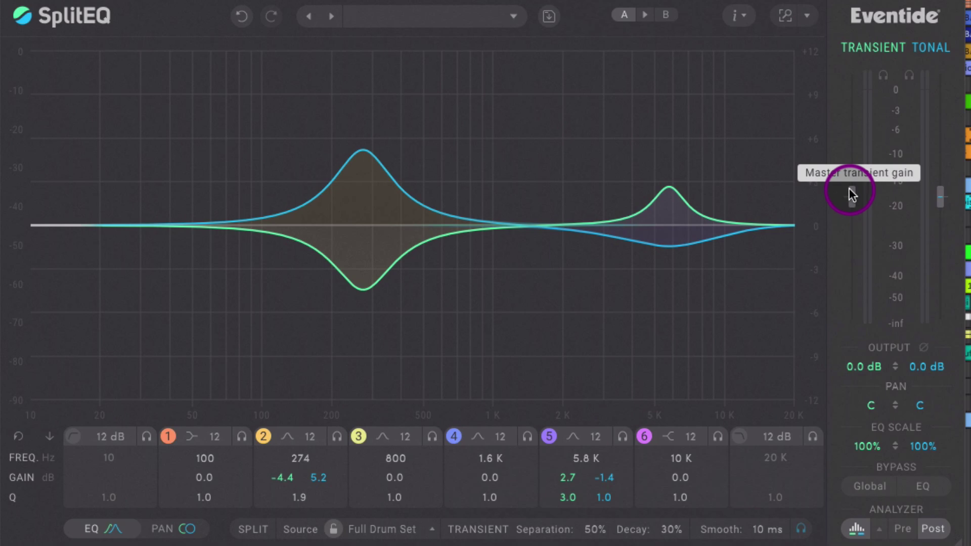
Audition the drums with the master transient gain pulled down to -30 dB
left_click_drag(851, 190, 858, 345)
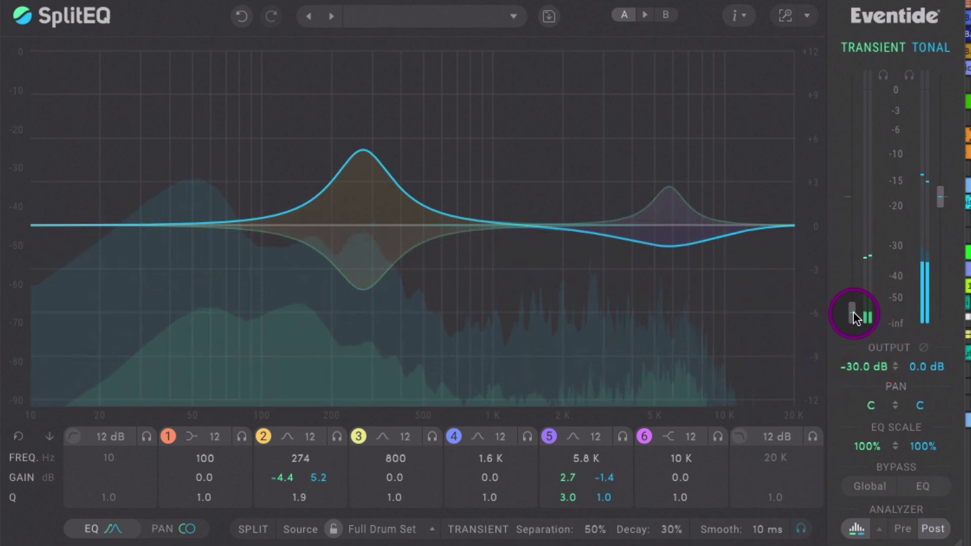
left_click(854, 317)
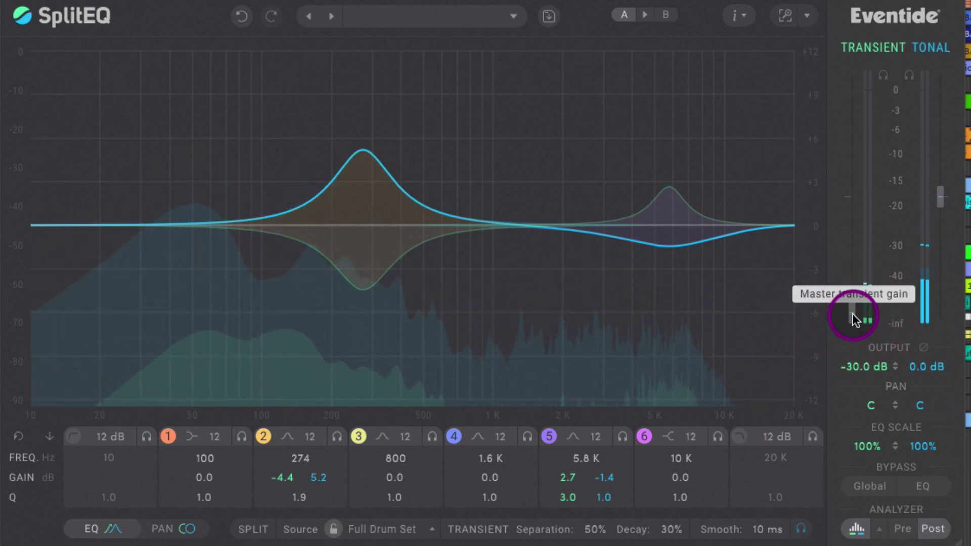
left_click(853, 313)
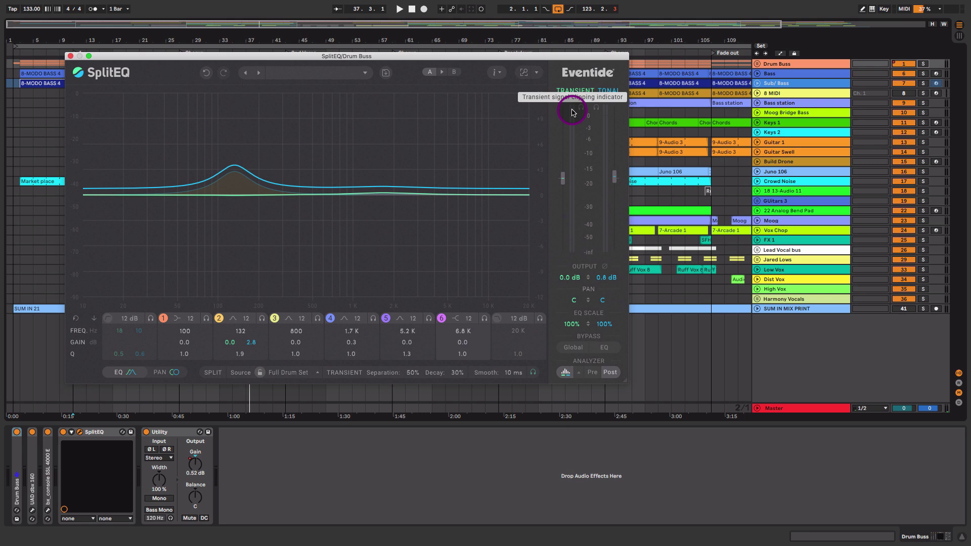
Play the full mix and lower the master tonal gain to 0.0 dB
key("space")
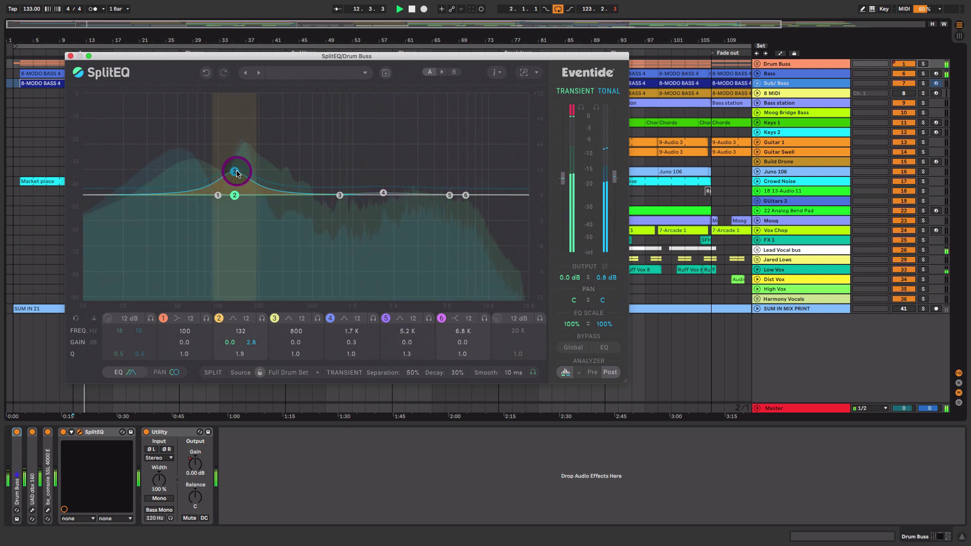
mouse_move(614, 176)
left_mouse_down()
mouse_move(614, 164)
mouse_move(615, 178)
left_mouse_up()
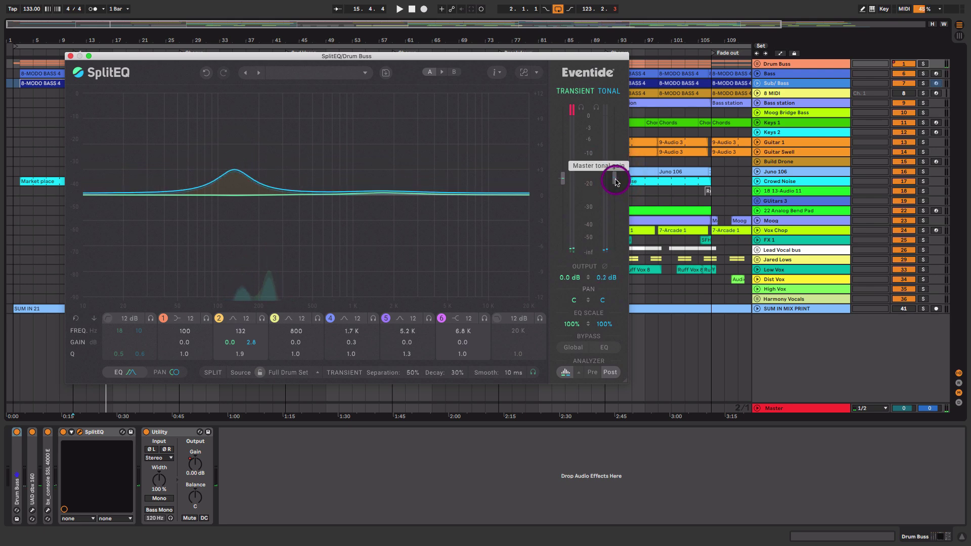
Boost band 5's tonal gain to about 4.6 dB at 5 kHz, trying a boost on its transient gain for comparison
left_click(468, 182)
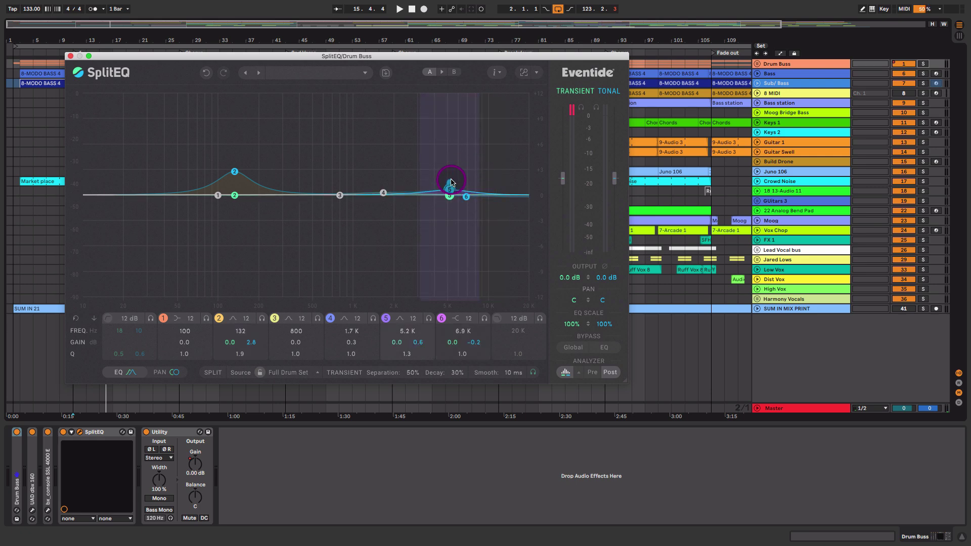
mouse_move(448, 156)
left_mouse_down()
mouse_move(449, 136)
mouse_move(447, 160)
left_mouse_up()
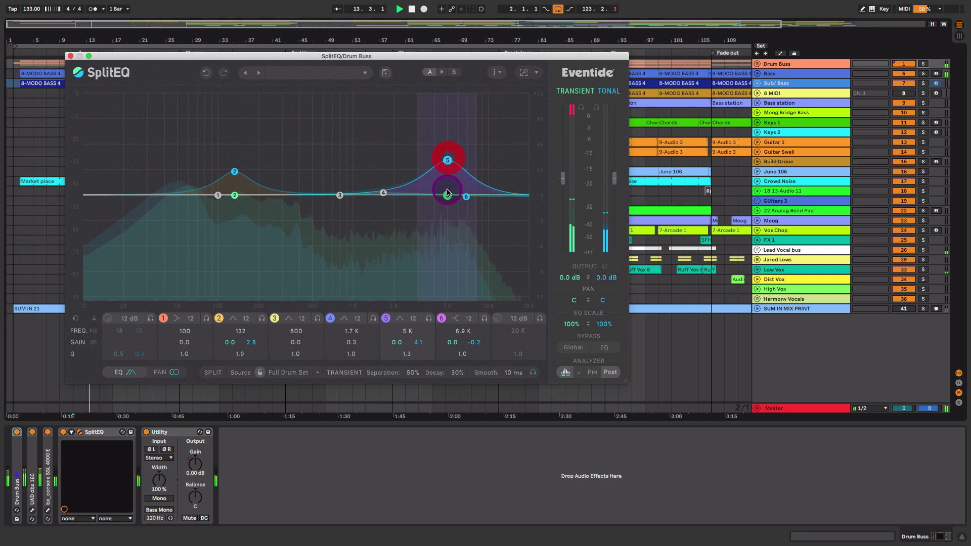
left_click(447, 195)
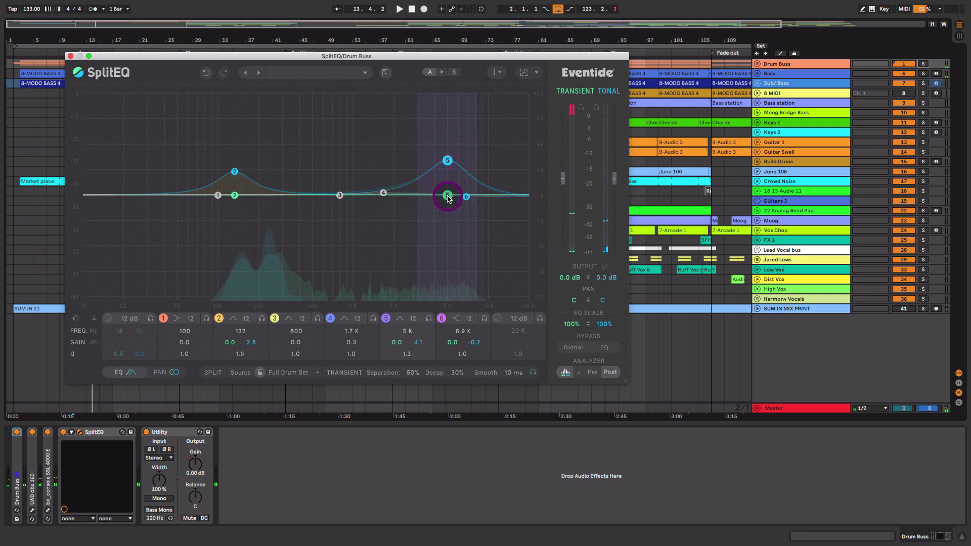
key("space")
left_click_drag(447, 195, 449, 136)
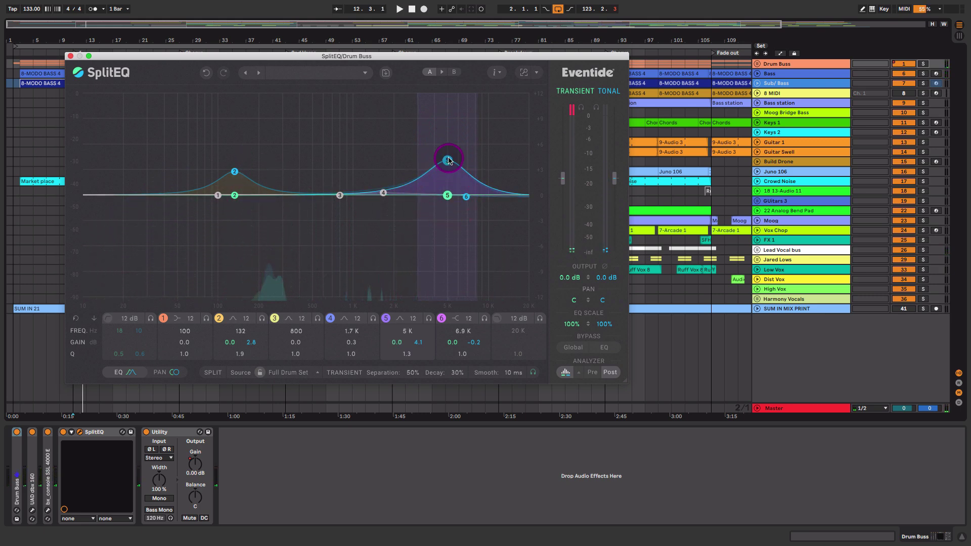
key("space")
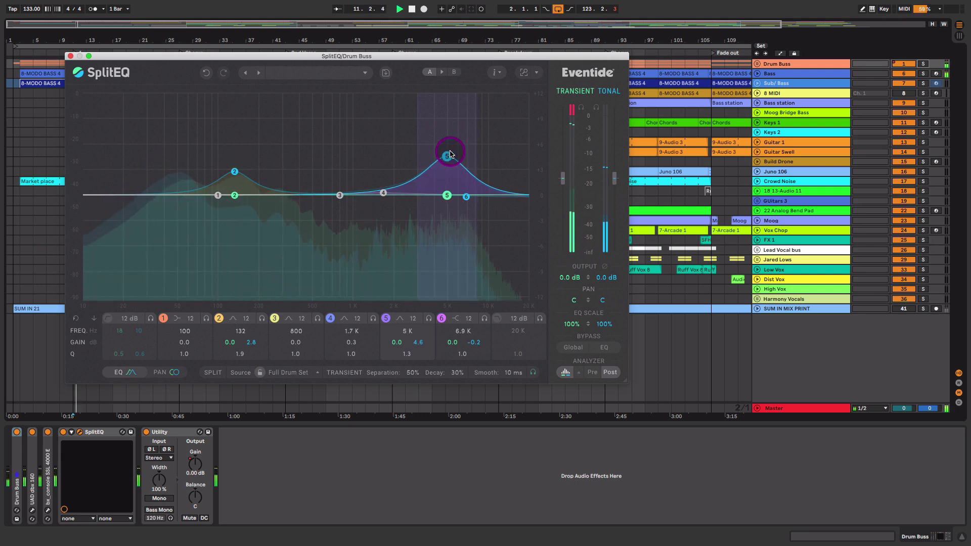
Set band 6's tonal gain to about 3.5 dB at 7.3 kHz, and compare the mix with the plugin bypassed
left_click_drag(467, 197, 474, 188)
mouse_move(471, 155)
left_mouse_down()
mouse_move(469, 189)
mouse_move(473, 148)
mouse_move(472, 165)
left_mouse_up()
left_click(569, 349)
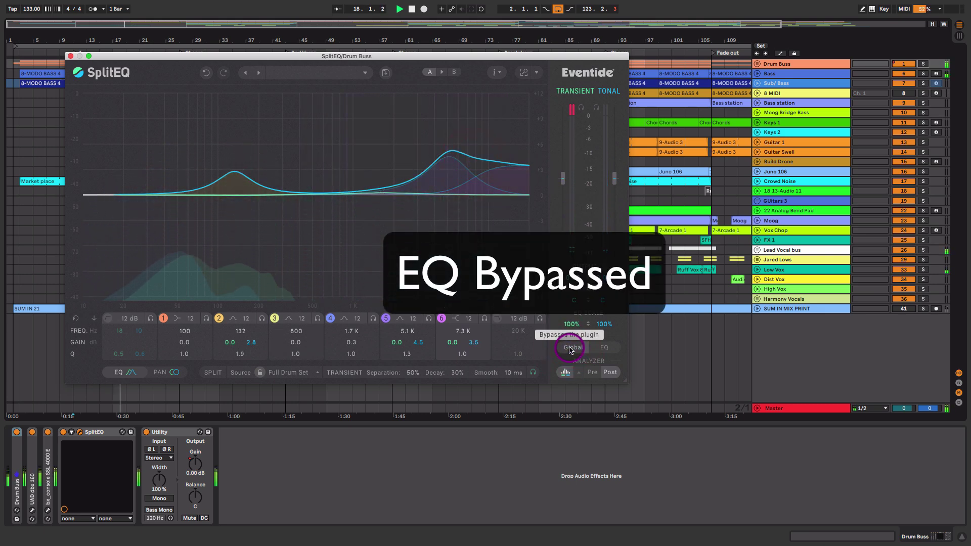
left_click(569, 348)
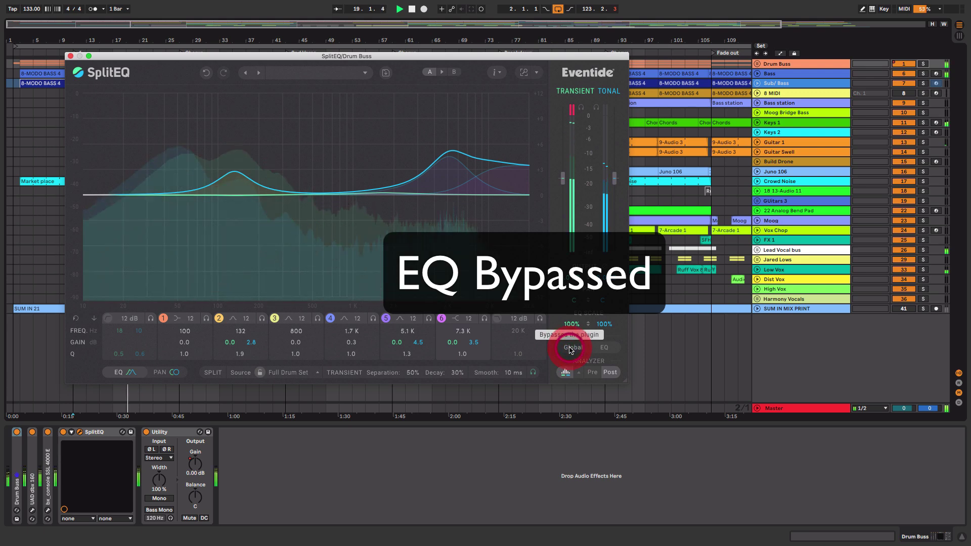
Lower band 2's tonal gain to 2.4 dB at 137 Hz and stop playback
mouse_move(235, 172)
left_mouse_down()
mouse_move(233, 164)
mouse_move(236, 175)
left_mouse_up()
key("space")
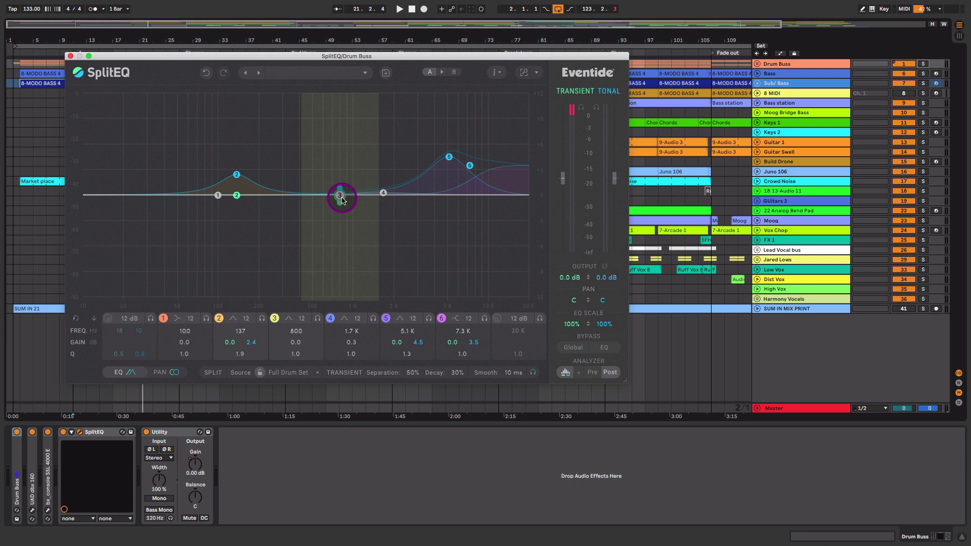
left_click(375, 193)
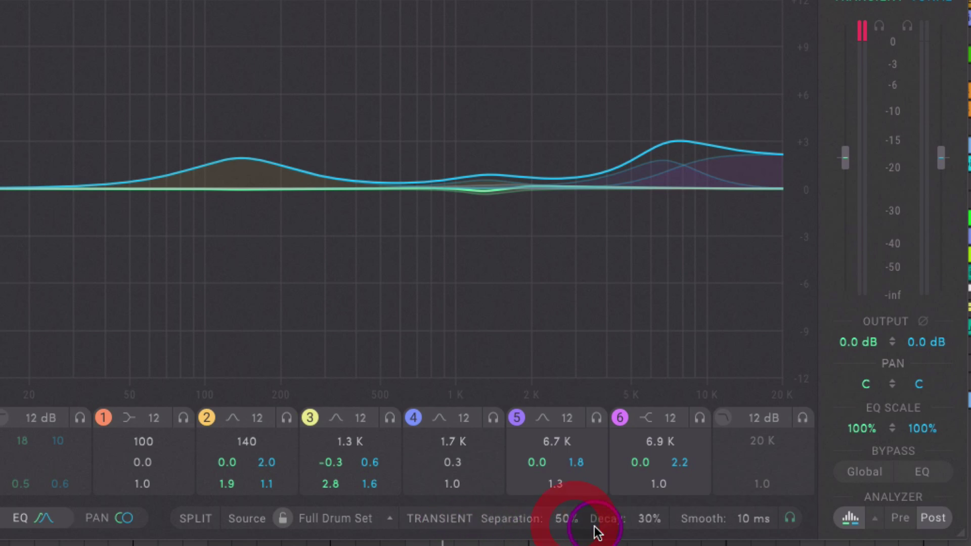
Set the transient separation to 100% and lower the master transient gain to -0.3 dB
left_click_drag(566, 520, 569, 514)
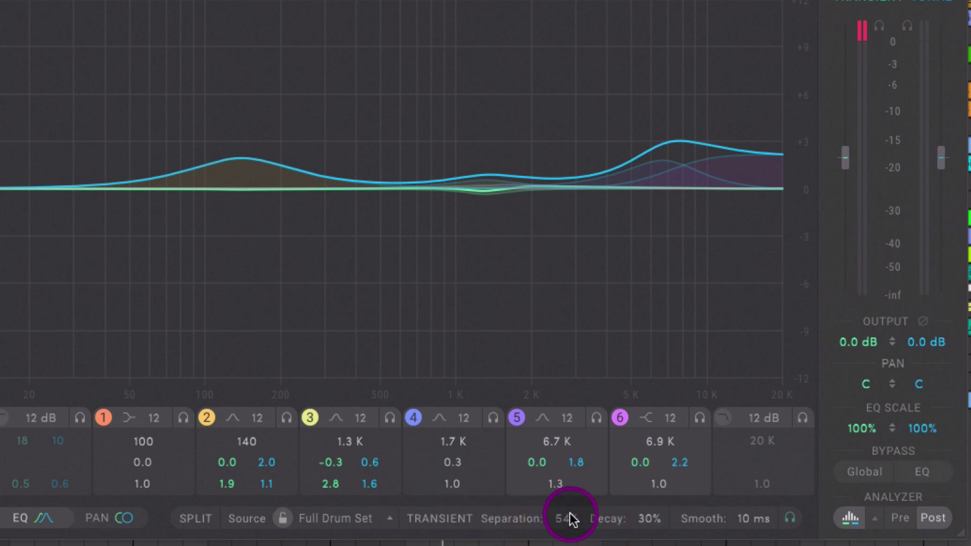
left_click(594, 334)
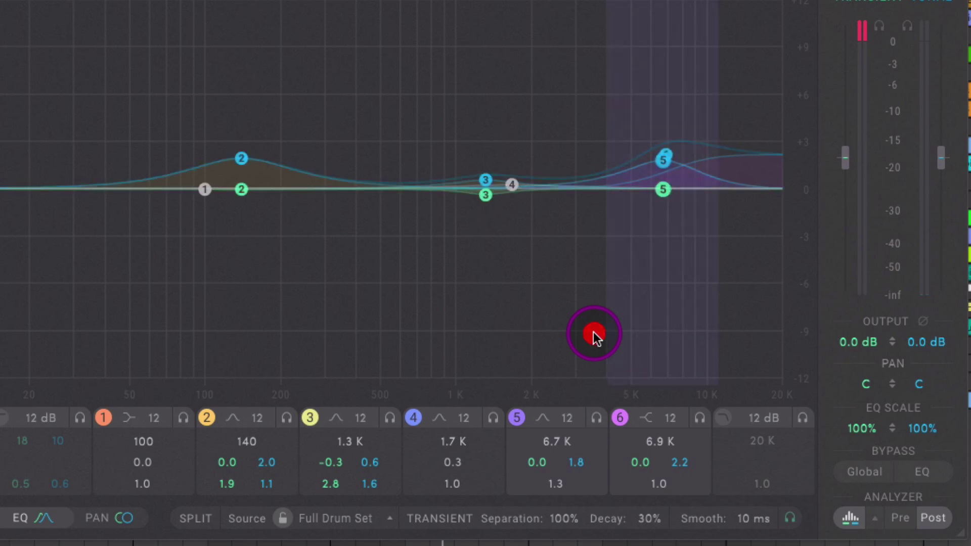
scroll(845, 158, "down", 2)
left_click_drag(846, 159, 846, 156)
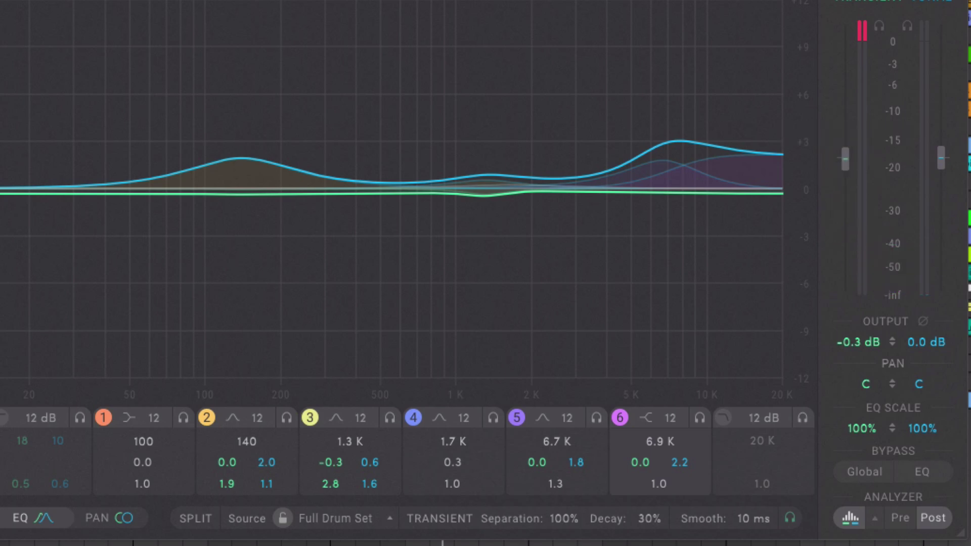
Play the drums with only the transient signal soloed and compare different separation amounts, leaving it at 100%
key("space")
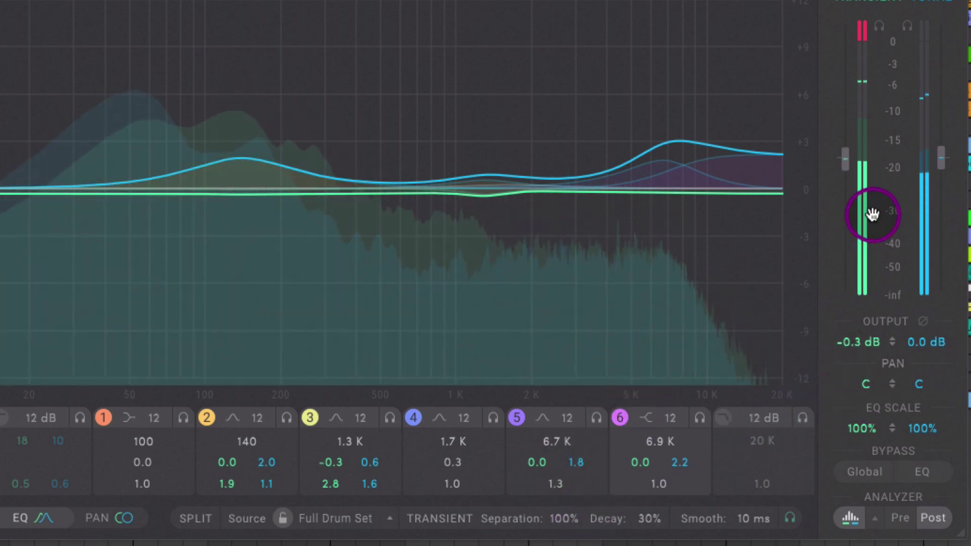
left_click(877, 26)
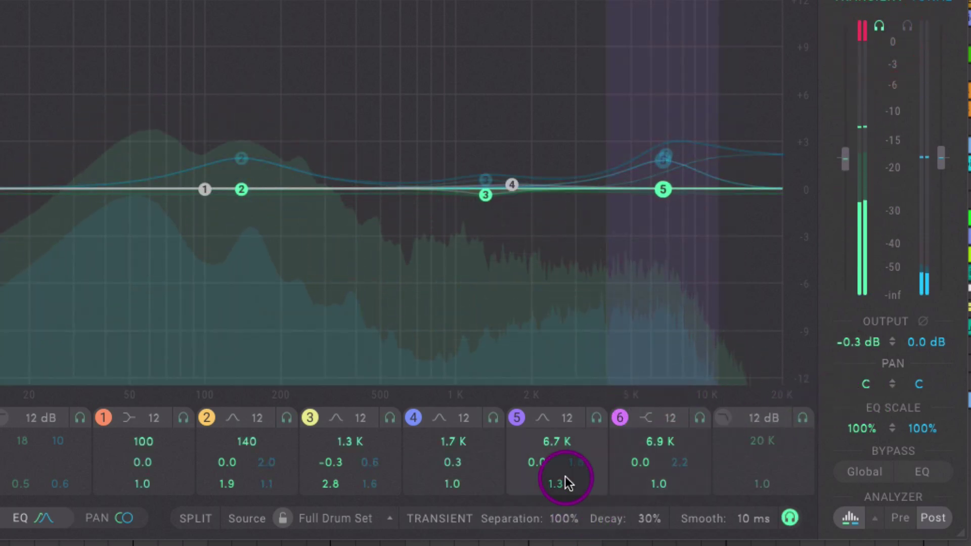
left_click_drag(560, 514, 627, 286)
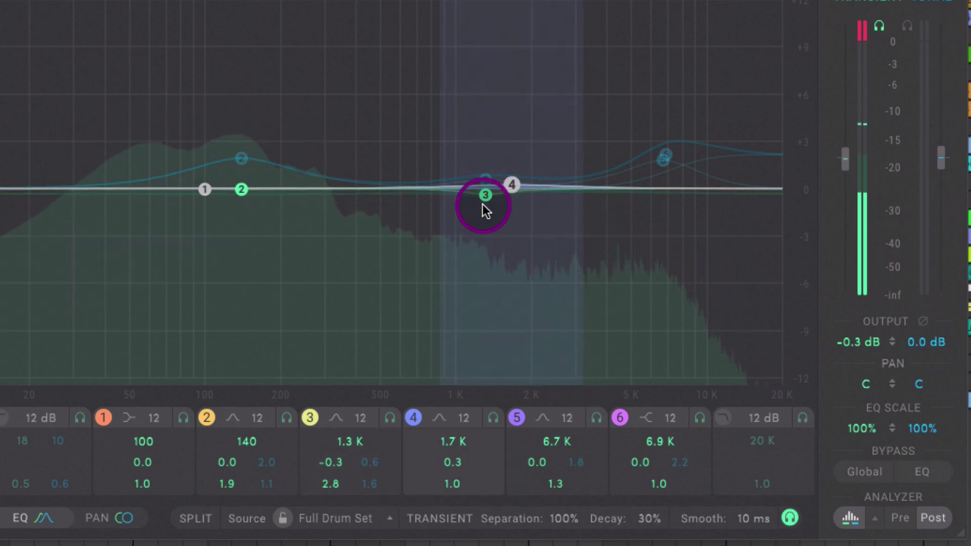
Boost band 3's transient gain to 4.1 dB at 3.5 kHz, set the transient decay to 16% and end the transient solo
left_click_drag(483, 197, 579, 157)
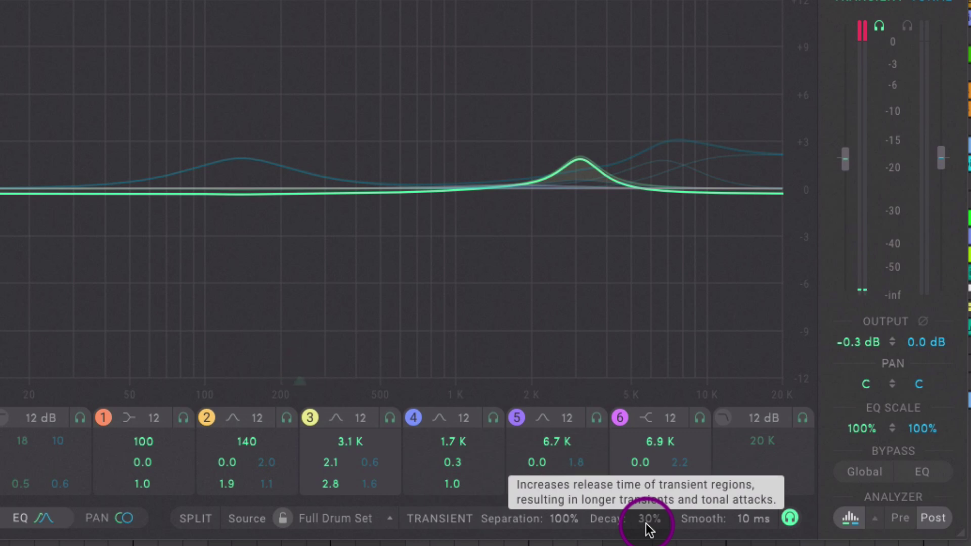
left_click_drag(649, 521, 664, 479)
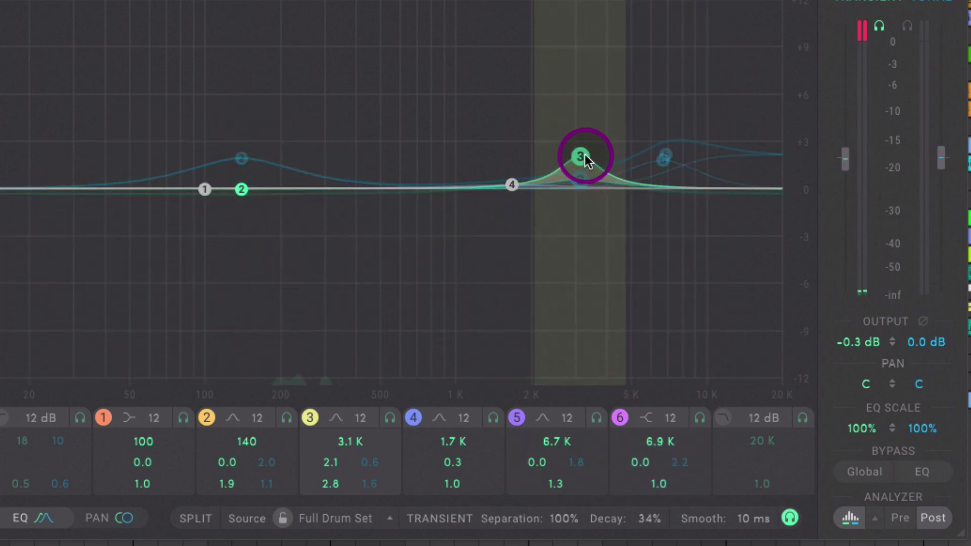
left_click_drag(581, 157, 592, 135)
left_click(877, 26)
left_click_drag(648, 518, 645, 543)
mouse_move(593, 141)
left_mouse_down()
mouse_move(599, 101)
mouse_move(592, 123)
left_mouse_up()
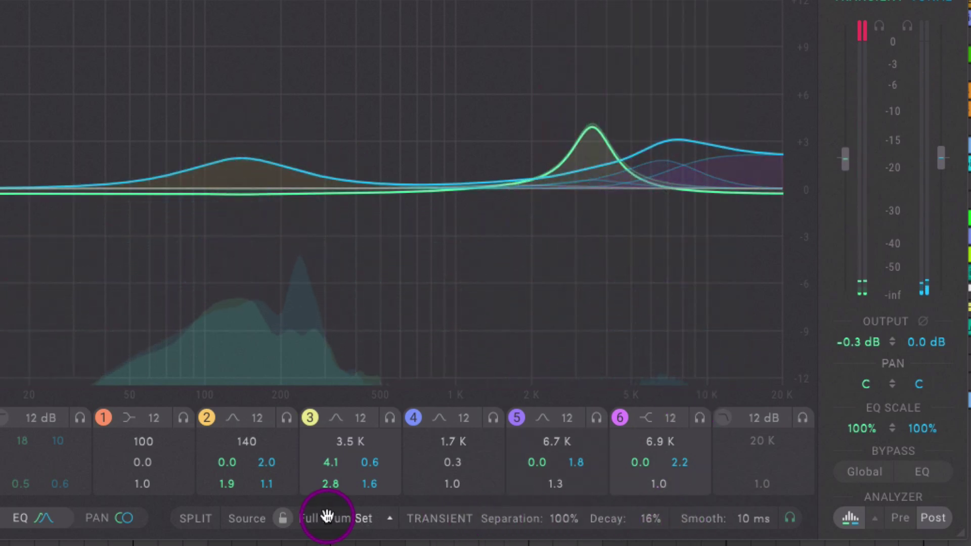
Review the source types, keeping Full Drum Set, and lower band 3's transient gain to 3.6 dB at 3.3 kHz
left_click(368, 525)
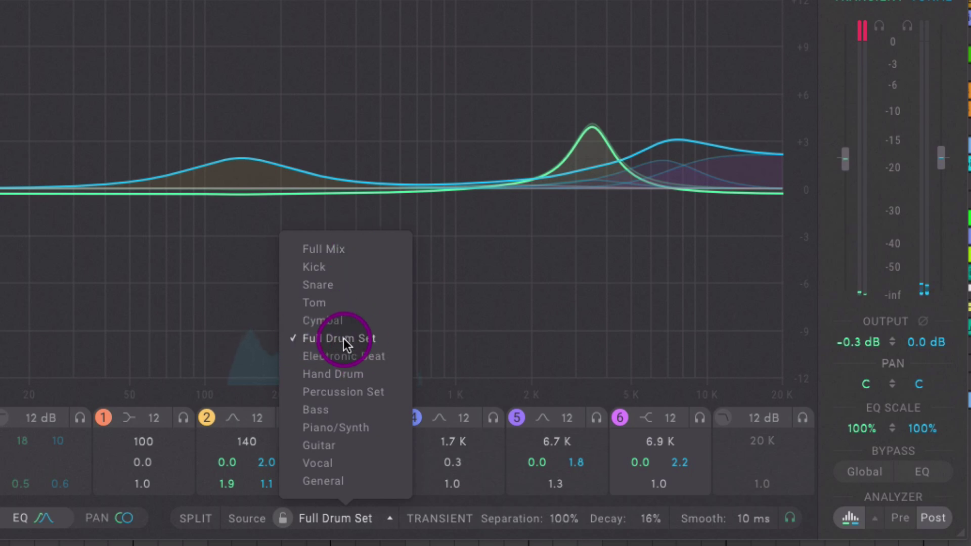
left_click(369, 340)
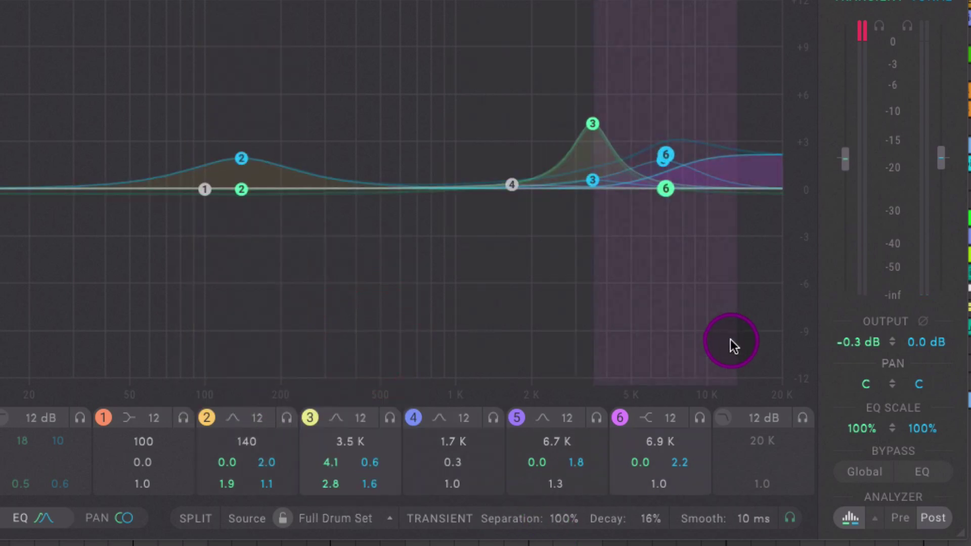
mouse_move(591, 120)
left_mouse_down()
mouse_move(599, 126)
mouse_move(601, 75)
mouse_move(594, 75)
mouse_move(592, 130)
left_mouse_up()
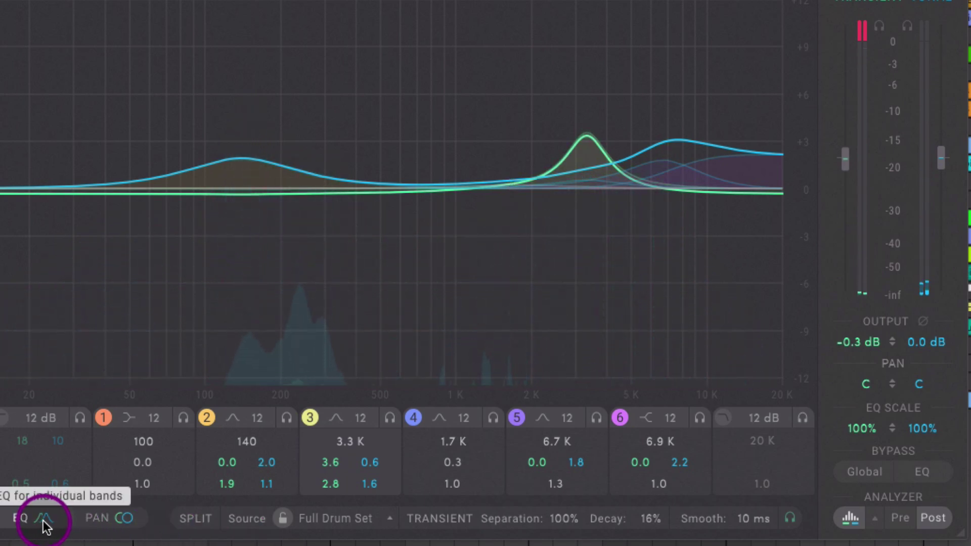
Pan band 3's transient part to the left and its tonal part to the right, and raise its tonal gain slightly
left_click(124, 520)
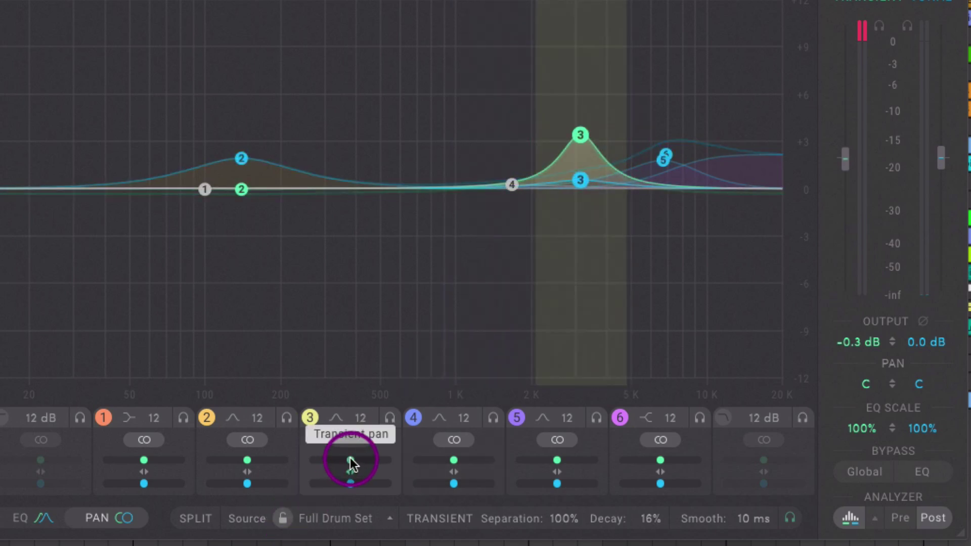
left_click_drag(351, 457, 356, 485)
left_click_drag(318, 459, 372, 483)
left_click(580, 180)
mouse_move(579, 179)
left_mouse_down()
mouse_move(607, 114)
mouse_move(586, 81)
mouse_move(580, 216)
mouse_move(580, 176)
left_mouse_up()
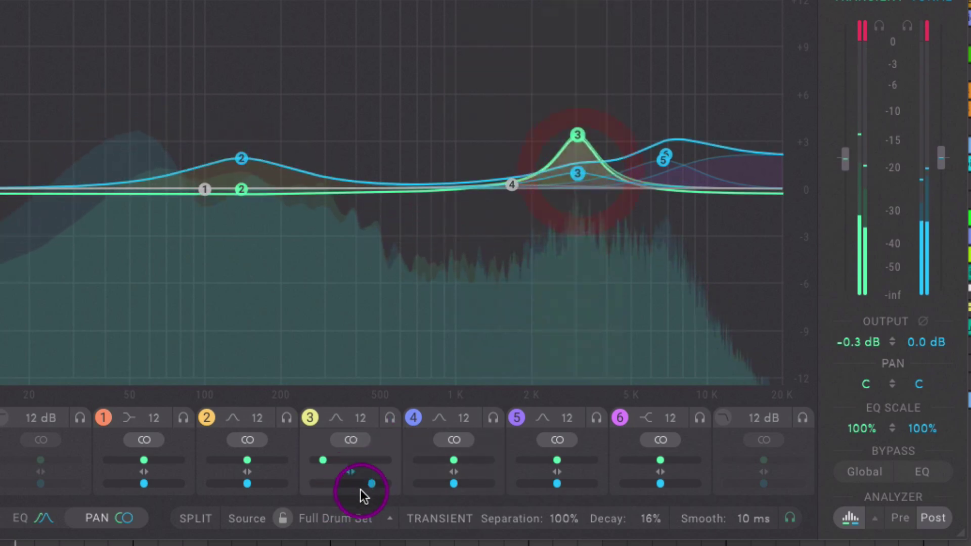
Narrow band 3's stereo spread by bringing its transient pan closer to centre and fine-tuning its tonal pan
left_click(371, 484)
left_click_drag(324, 459, 331, 460)
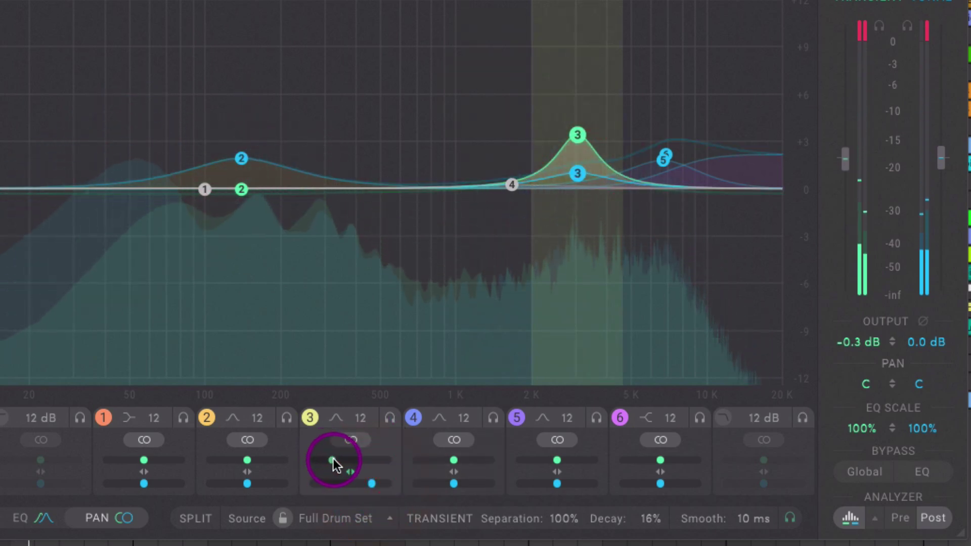
left_click(369, 484)
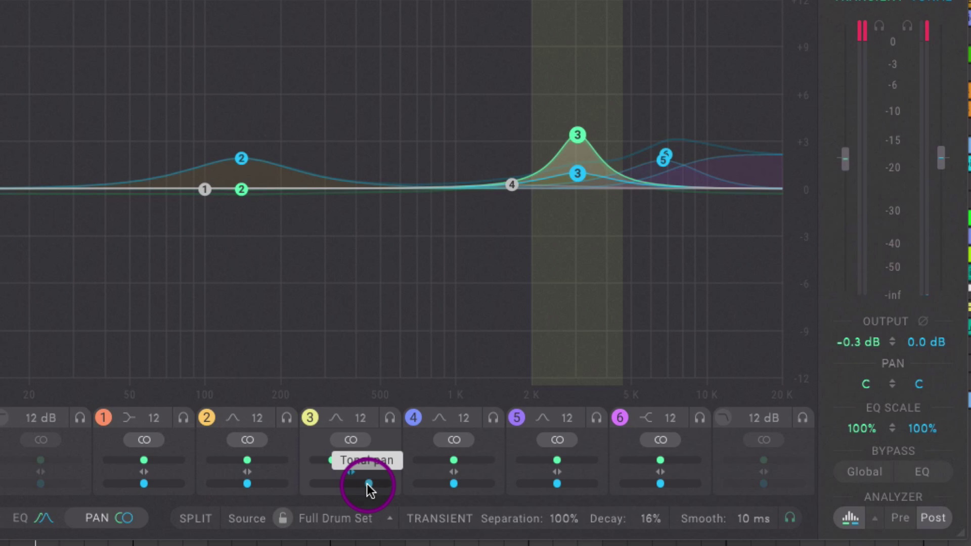
left_click(368, 483)
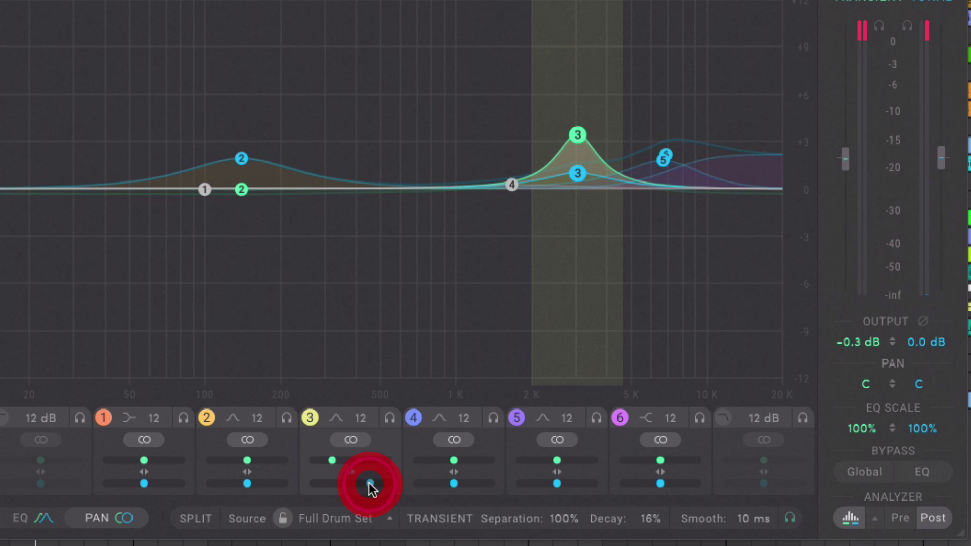
Try mid/side mode on band 3, widening its tonal part and keeping its transient part nearer the centre
left_click(351, 441)
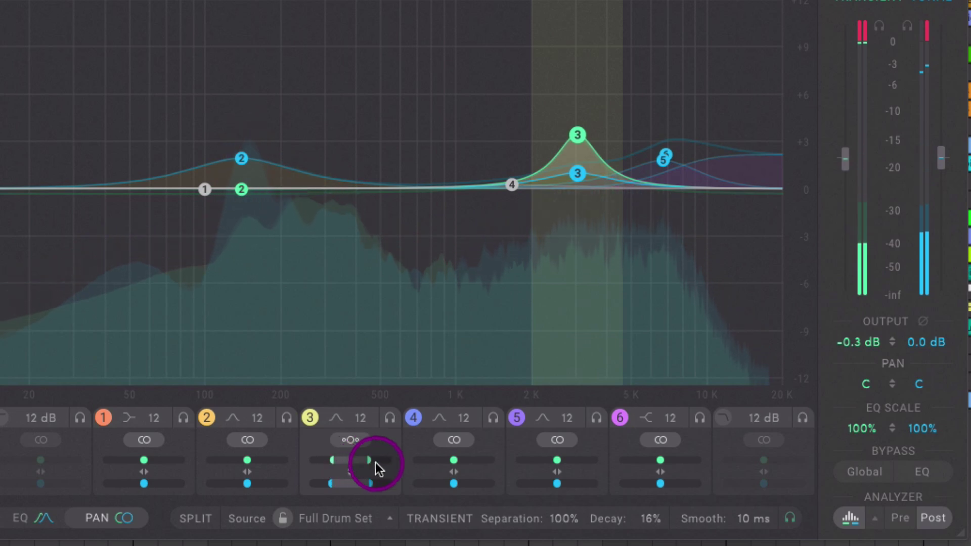
left_click_drag(373, 462, 362, 526)
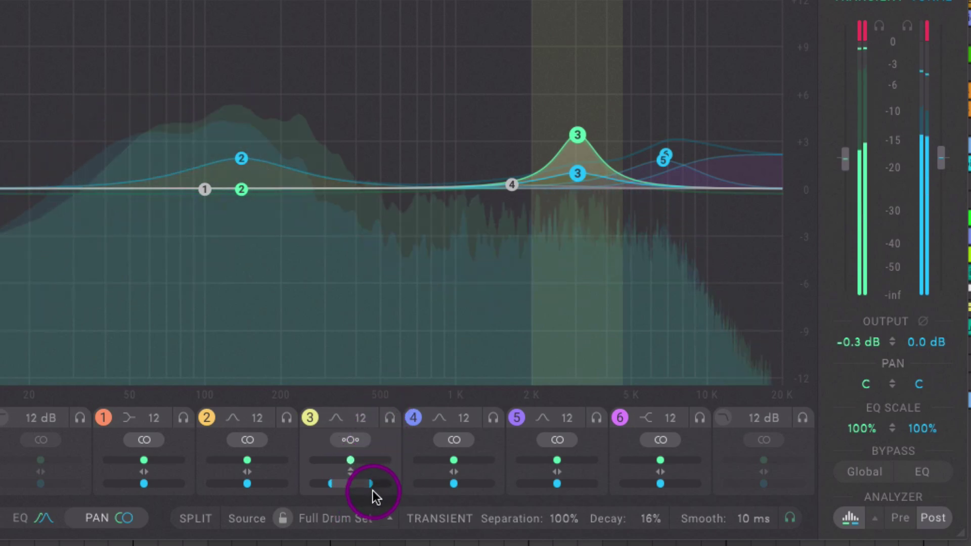
left_click(355, 442)
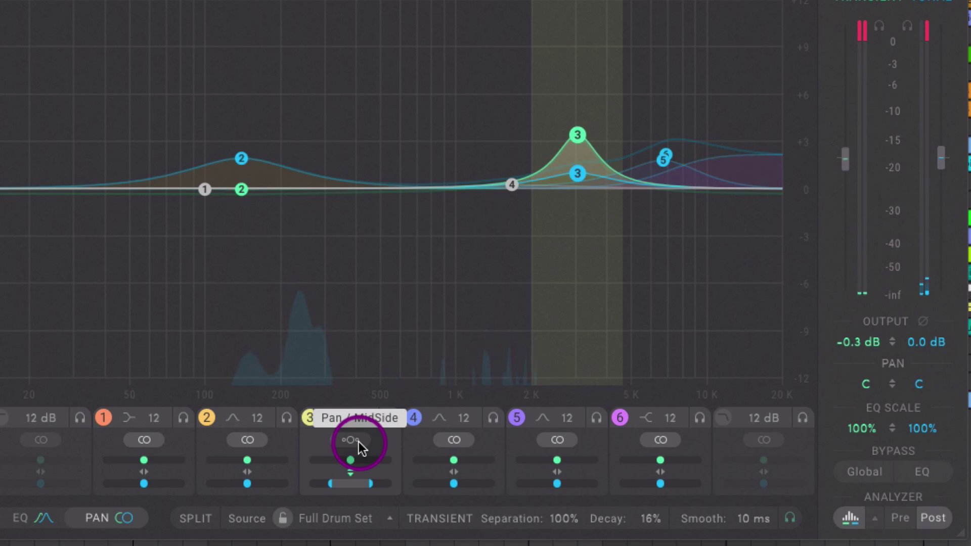
mouse_move(328, 484)
left_mouse_down()
mouse_move(324, 493)
mouse_move(338, 476)
left_mouse_up()
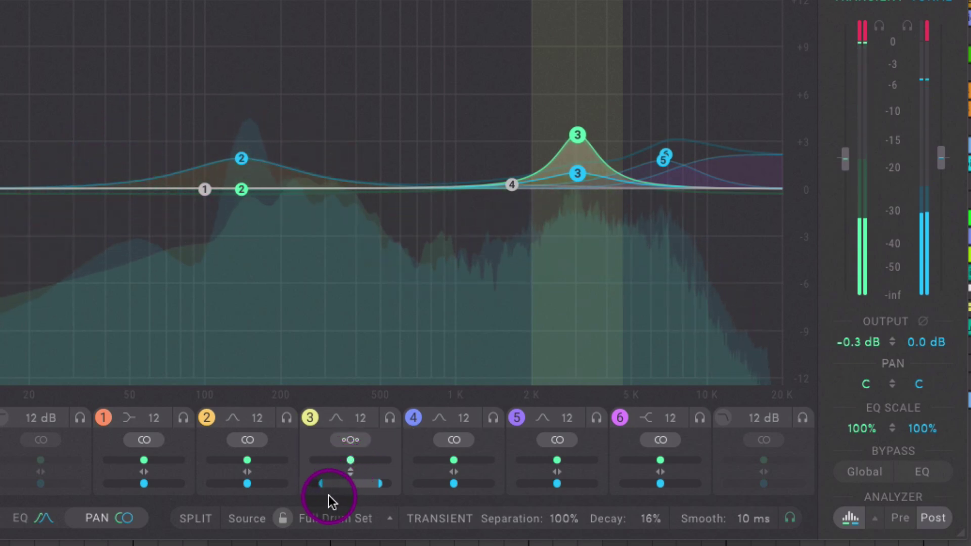
left_click_drag(350, 460, 371, 438)
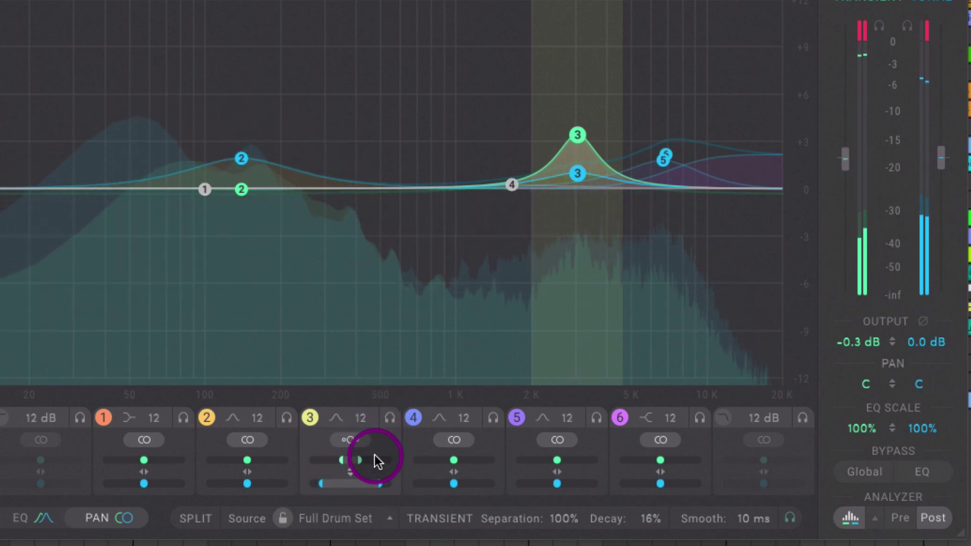
left_click_drag(375, 452, 366, 486)
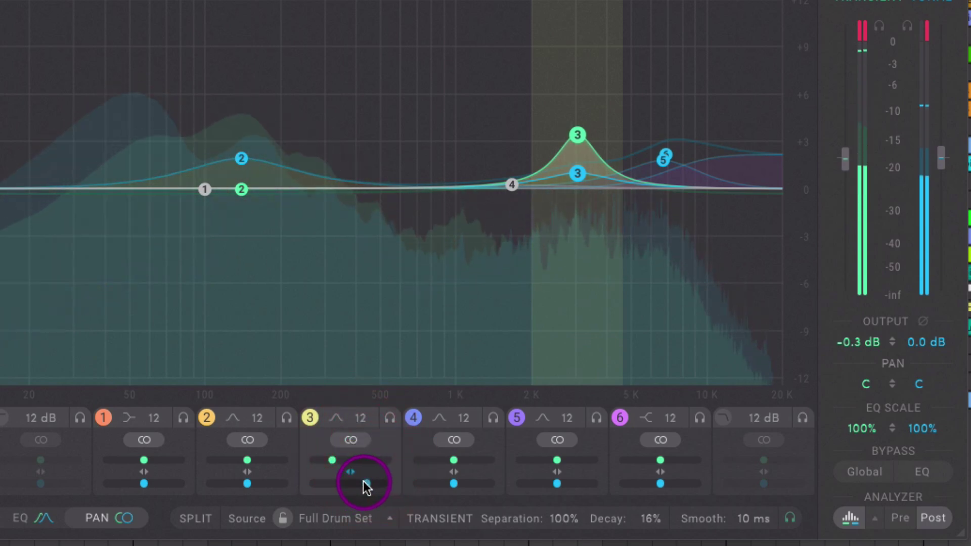
Fine-tune band 3's transient and tonal pan positions within the full mix, comparing against the plugin bypassed
left_click(364, 484)
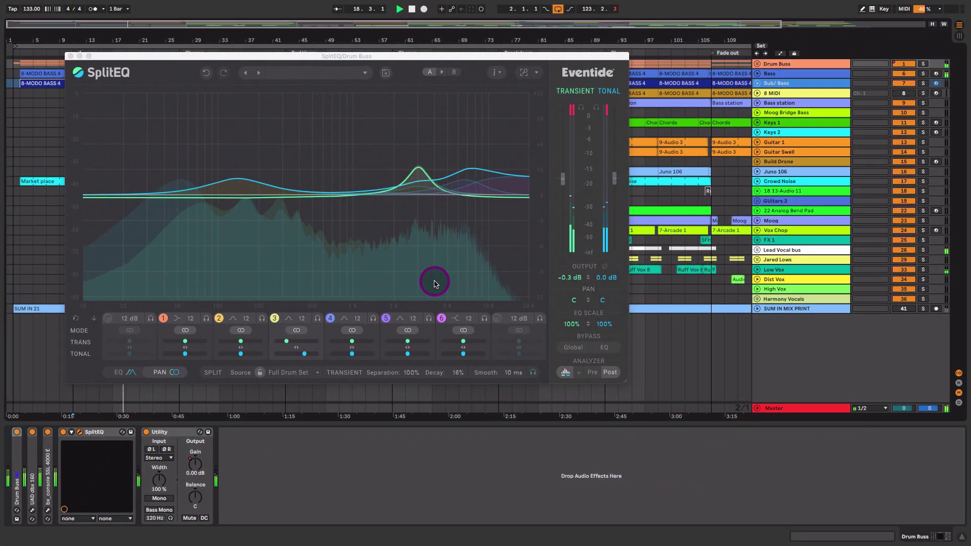
left_click(304, 353)
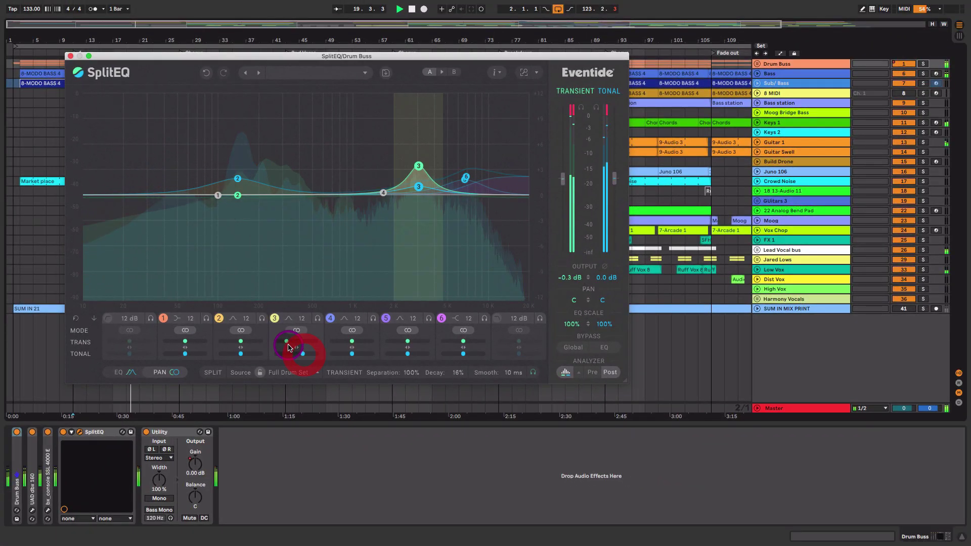
left_click_drag(290, 344, 282, 335)
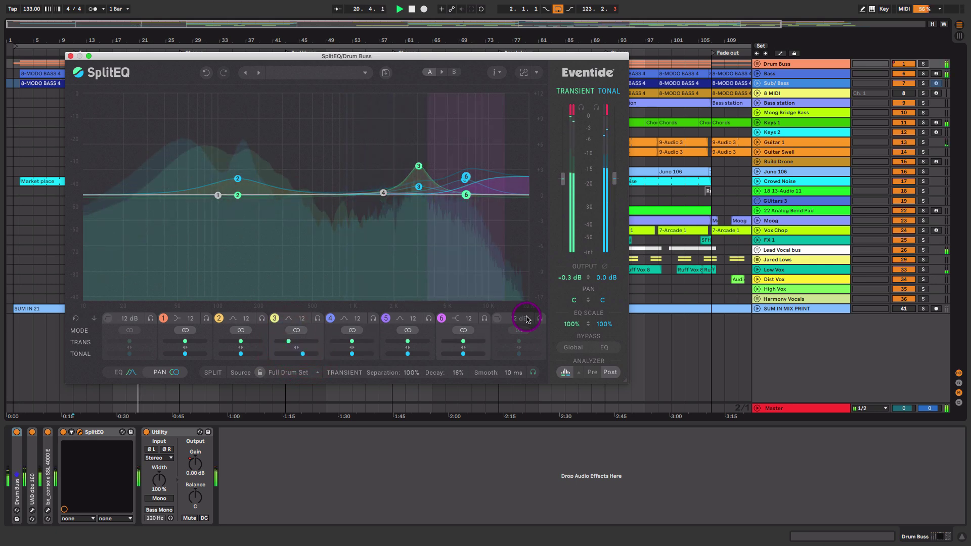
left_click(569, 346)
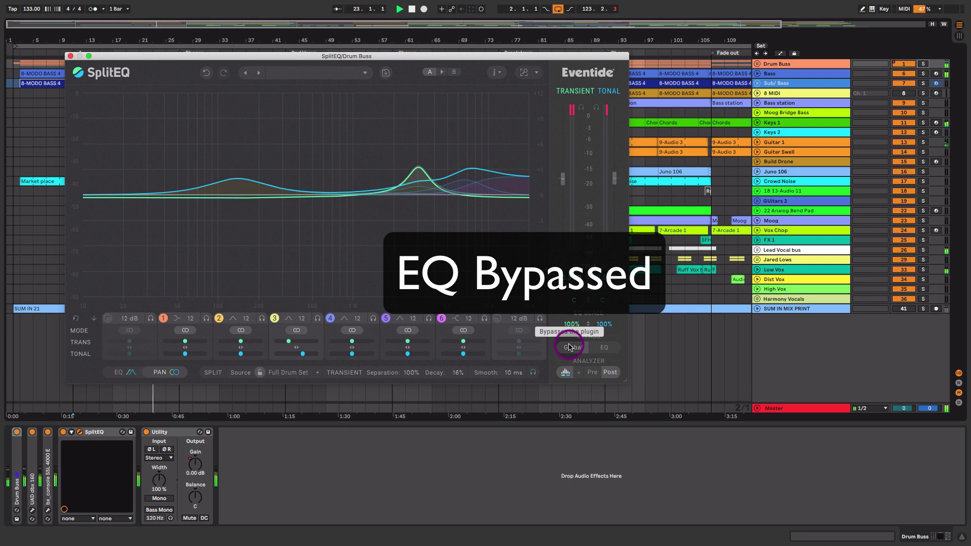
left_click(569, 347)
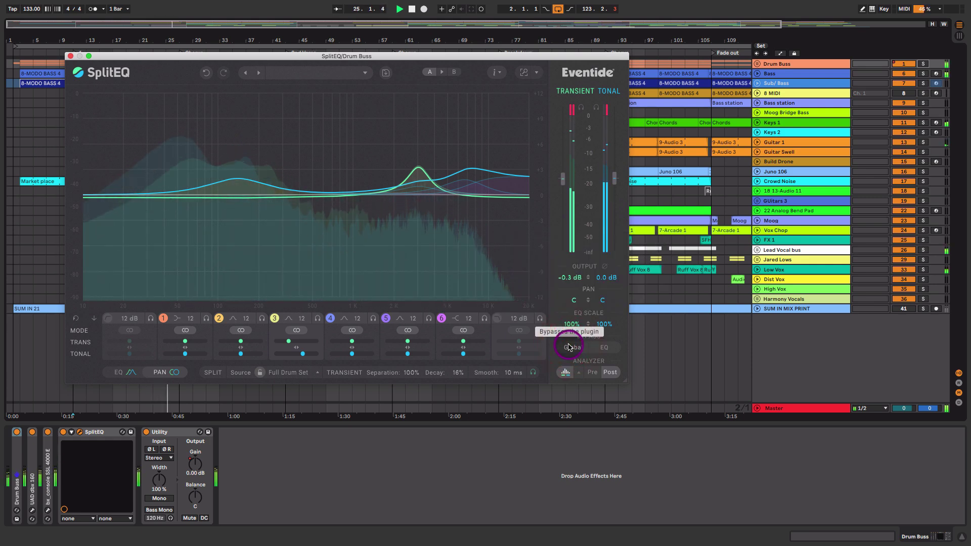
left_click(290, 341)
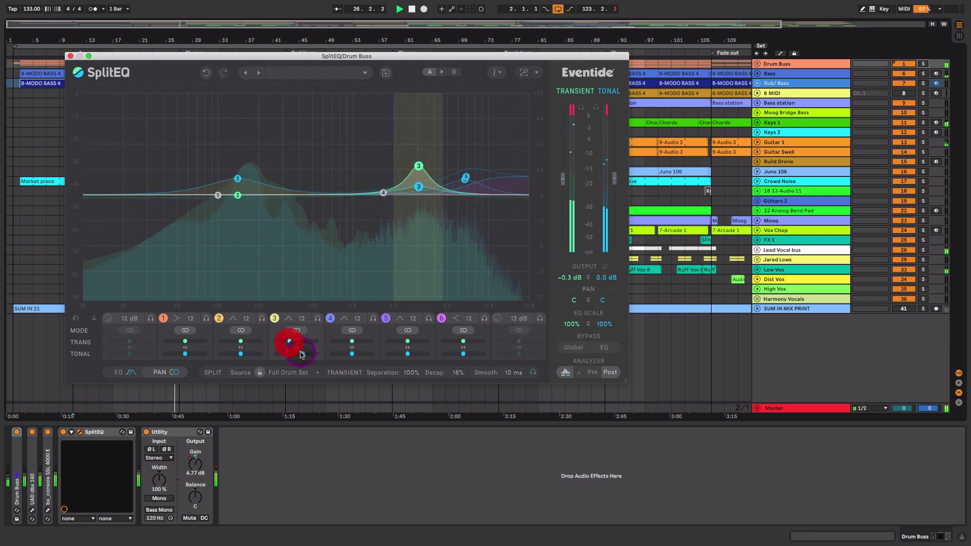
left_click(297, 346)
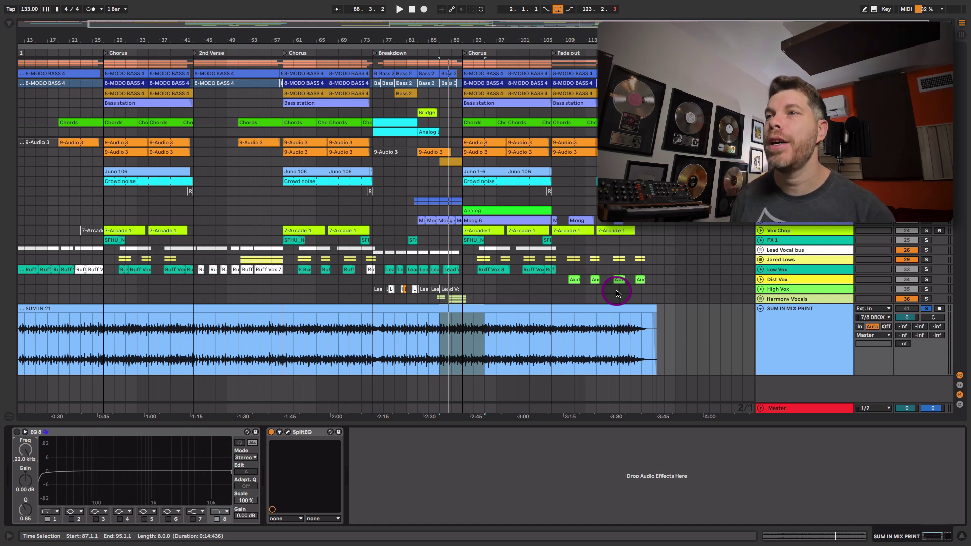
Place the insert marker at bar 91 on the SUM IN MIX PRINT clip and enable that track's EQ Eight
left_click(431, 342)
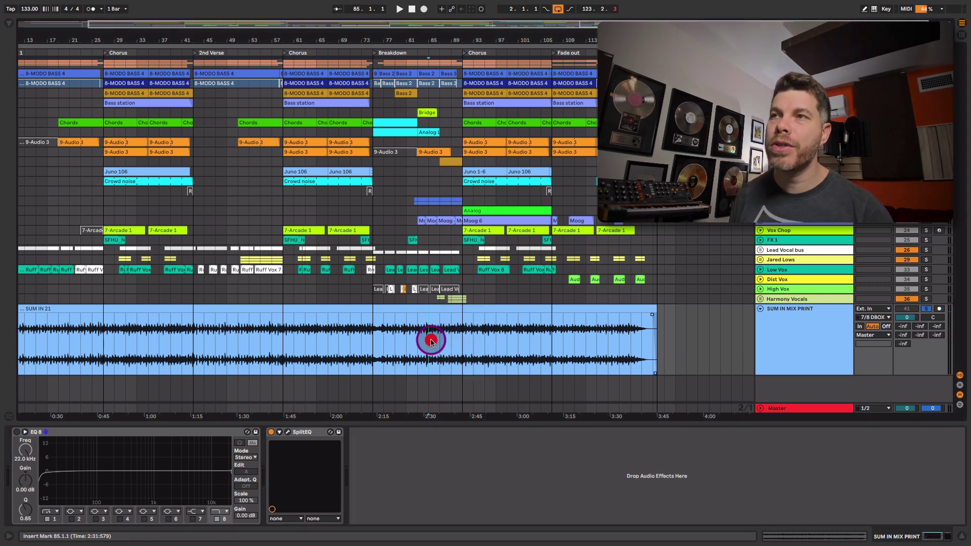
left_click_drag(427, 339, 472, 344)
left_click(464, 342)
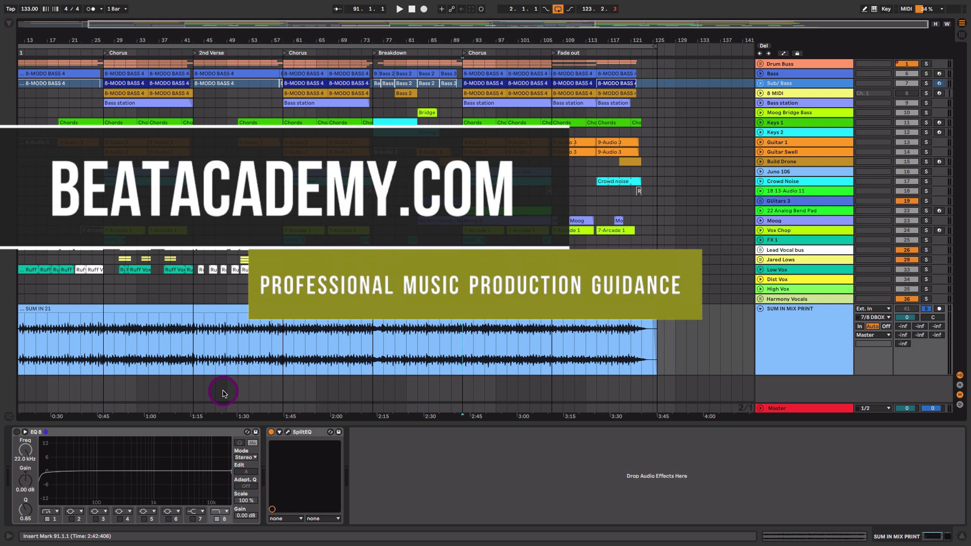
left_click(16, 431)
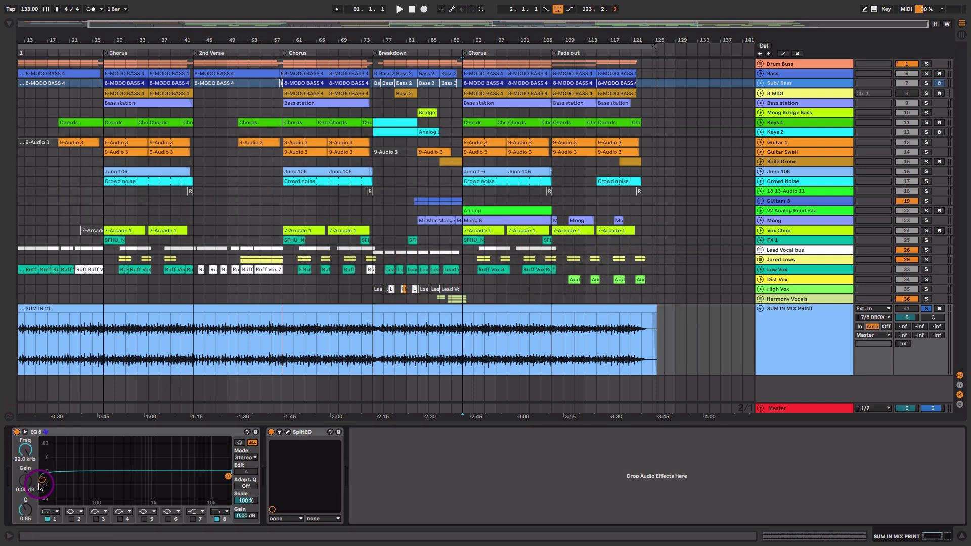
Raise the high-pass filter on EQ Eight's band 1 to 337 Hz while auditioning the printed mix
left_click_drag(42, 484, 46, 479)
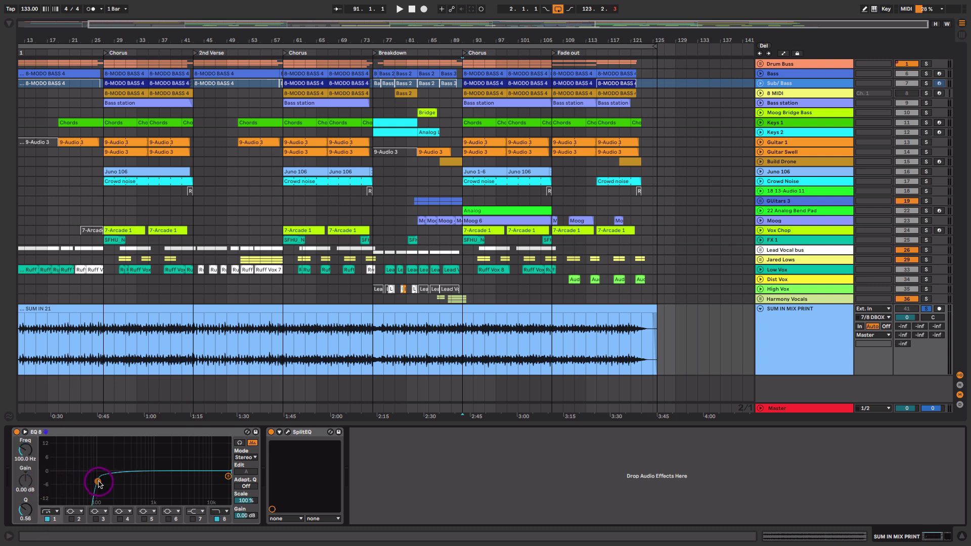
key("space")
left_click_drag(99, 484, 127, 481)
key("space")
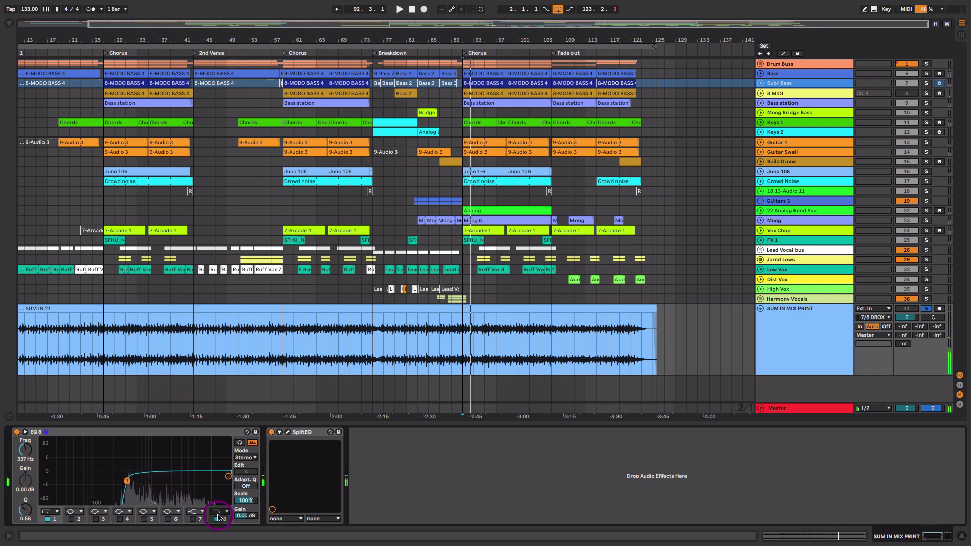
Lower EQ Eight's band 8 low-pass into the upper mids and fine-tune the band 1 high-pass to 316 Hz with Q 0.75
left_click(224, 520)
left_click_drag(196, 478, 129, 479)
key("space")
left_click(125, 478)
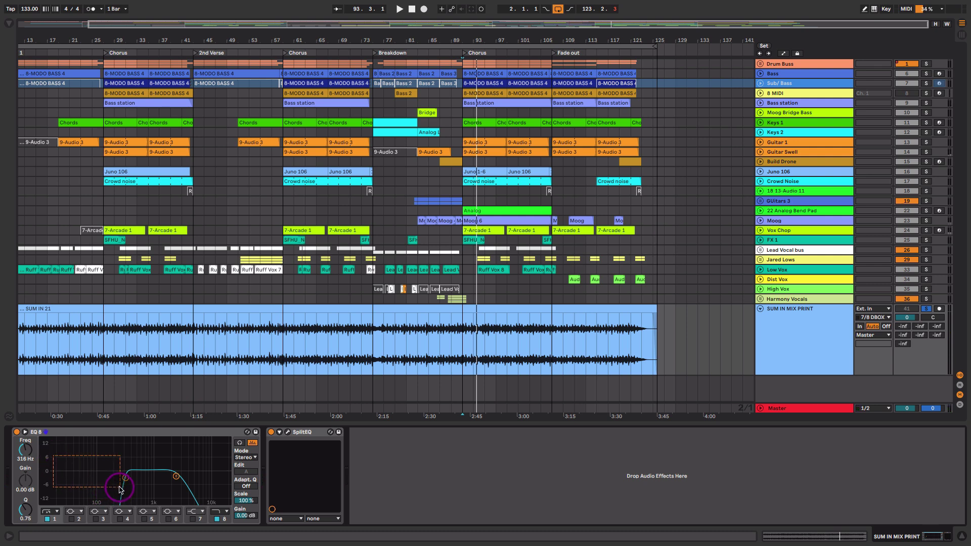
left_click(230, 484)
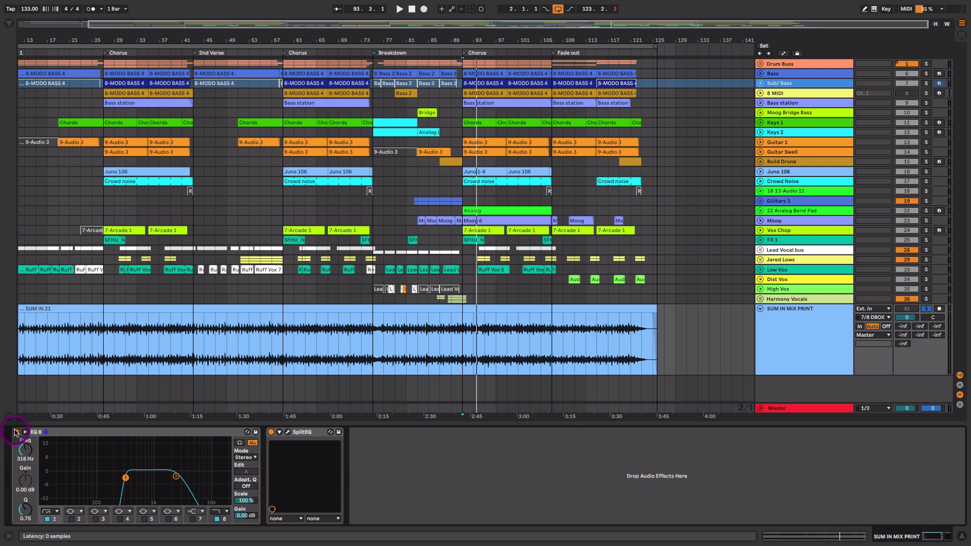
Open SplitEQ on the SUM IN MIX PRINT track with EQ Eight bypassed, and enable its high-pass and low-pass filters
left_click(288, 432)
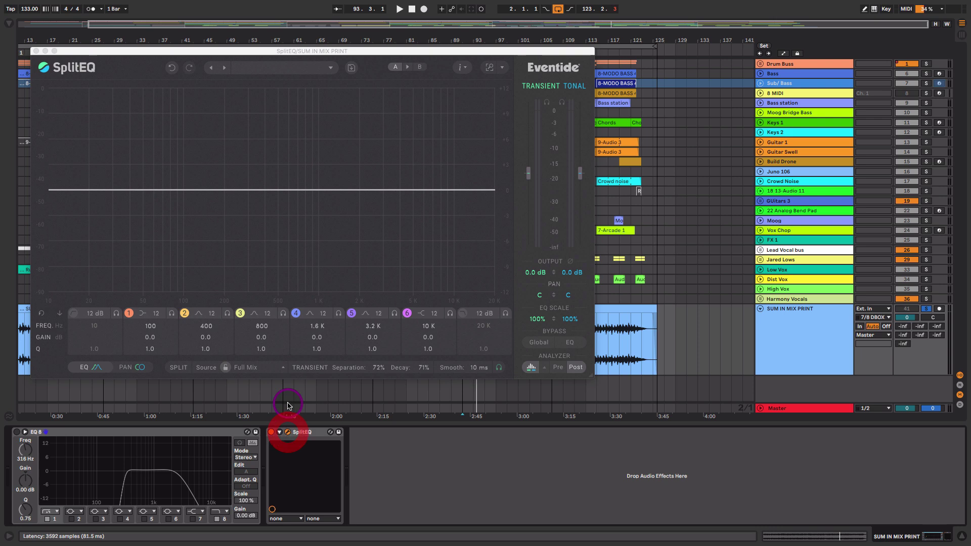
left_click(75, 320)
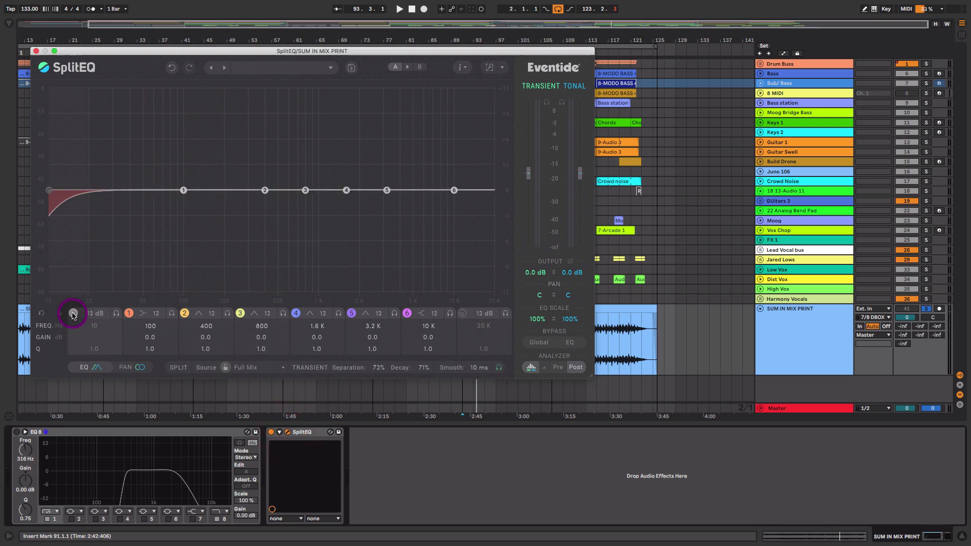
left_click(463, 314)
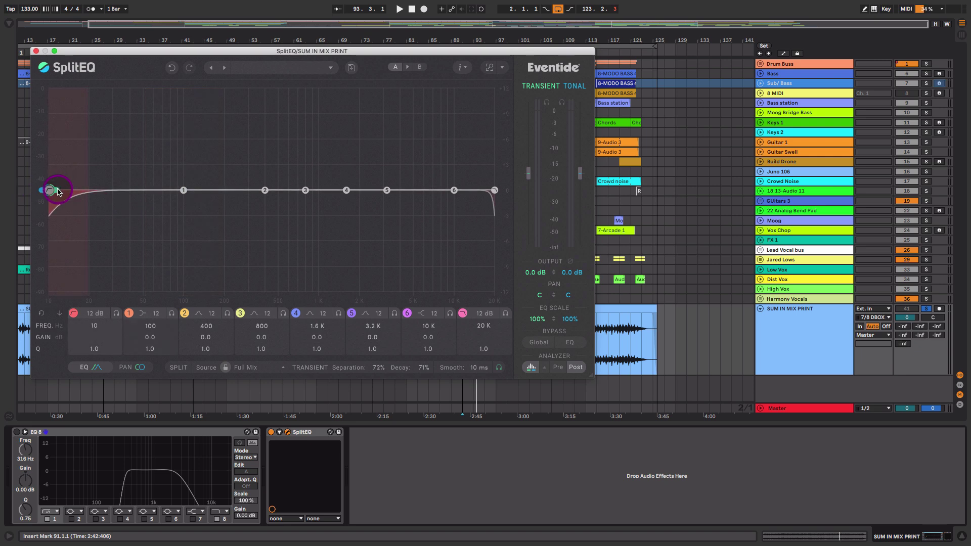
Band-limit only the transient part, with its high-pass at 428 Hz and its low-pass at 1.3 kHz
left_click_drag(58, 192, 273, 200)
key("space")
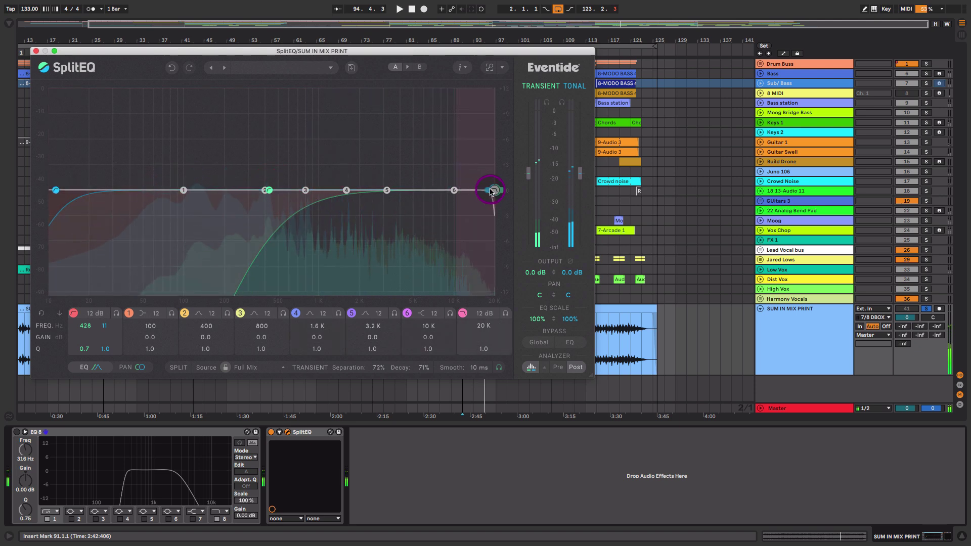
left_click_drag(499, 191, 338, 201)
key("space")
Set the outputs to -5.9 dB transient and 5.5 dB tonal, and raise the tonal high-pass to 69 Hz
left_click_drag(528, 174, 580, 164)
key("space")
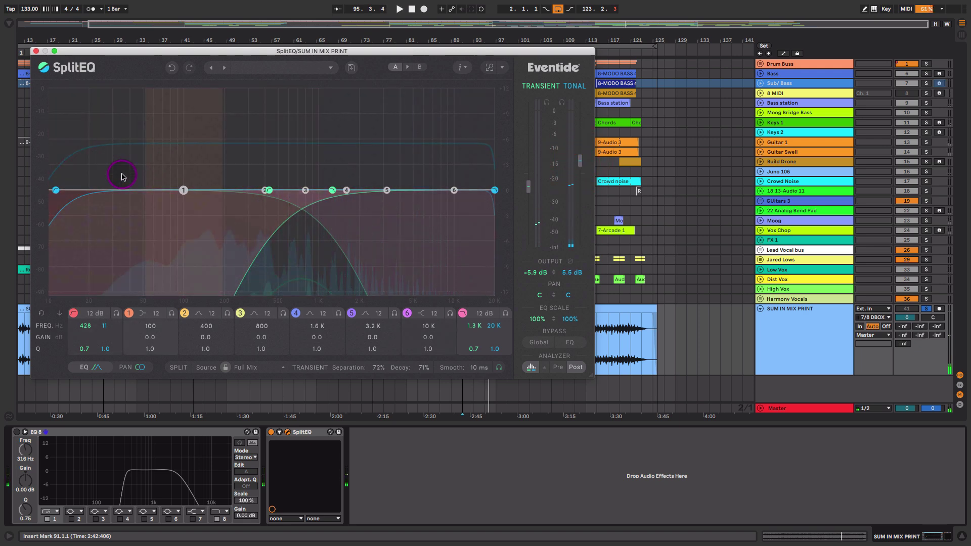
left_click_drag(56, 193, 124, 192)
key("space")
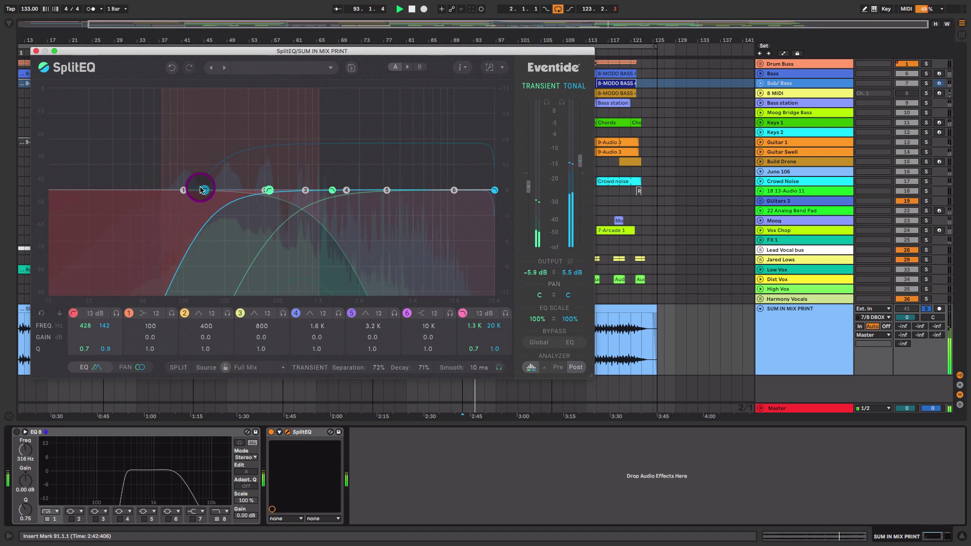
left_click_drag(226, 189, 161, 189)
Set Separation and Decay to 100%, lowering the transient output to -30.0 dB and raising the tonal output to 8.3 dB
left_click_drag(544, 190, 530, 236)
left_click_drag(378, 367, 392, 329)
left_click_drag(422, 362, 441, 315)
left_click_drag(528, 237, 529, 261)
left_click_drag(581, 163, 579, 154)
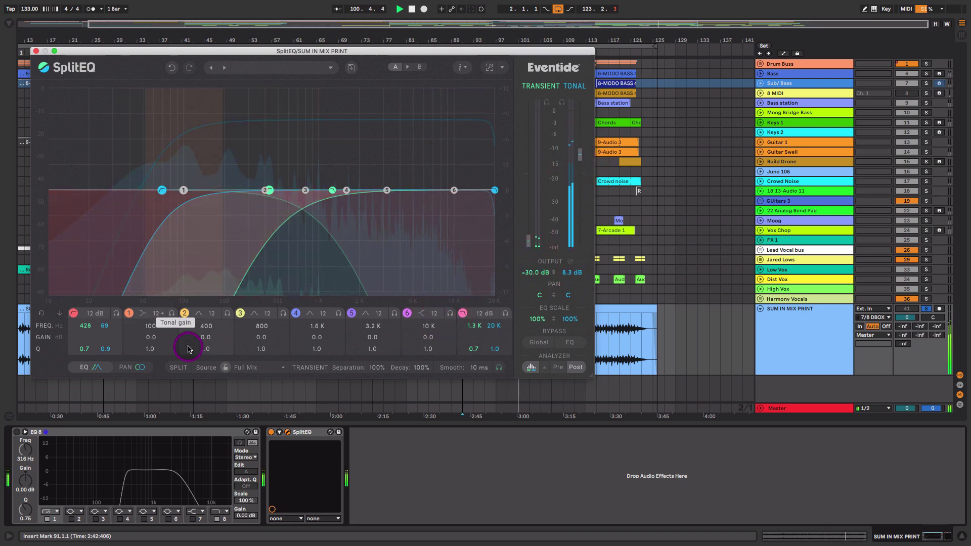
Compare the mix through EQ Eight alone, with both EQs bypassed, and through SplitEQ alone
left_click(271, 432)
left_click(16, 433)
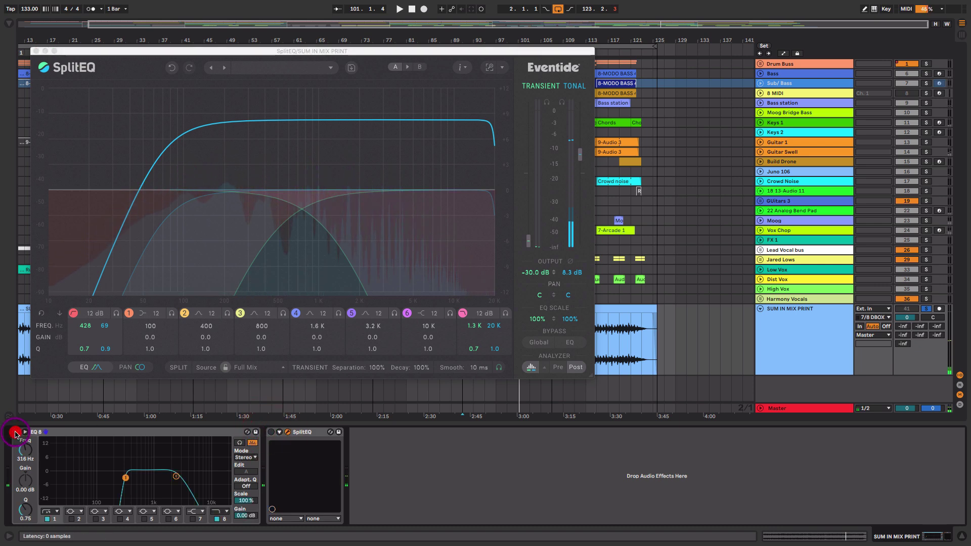
key("space")
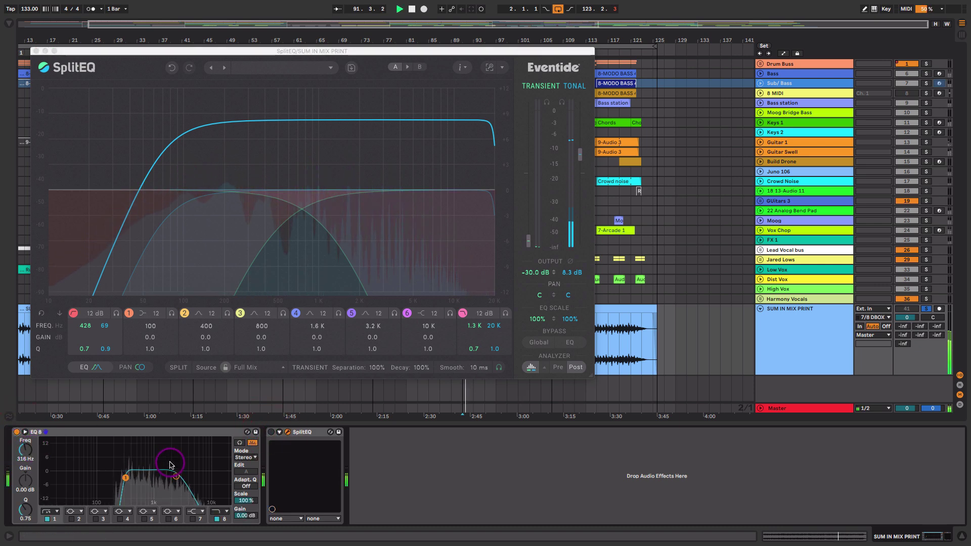
left_click(17, 432)
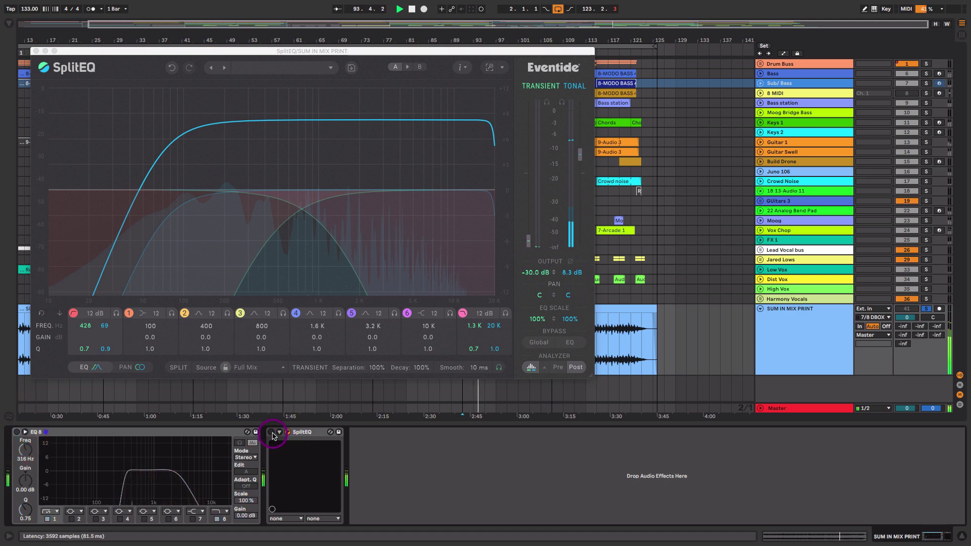
left_click(271, 433)
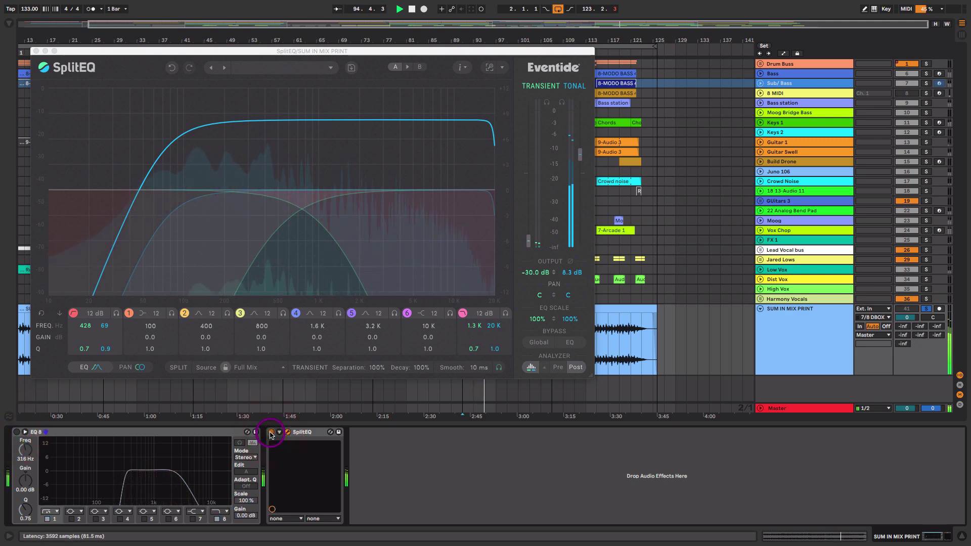
Refine SplitEQ's high-pass to 336 Hz, Q 0.5 for transients and 59 Hz, Q 0.8 for tonal, and close its window
left_click(528, 245)
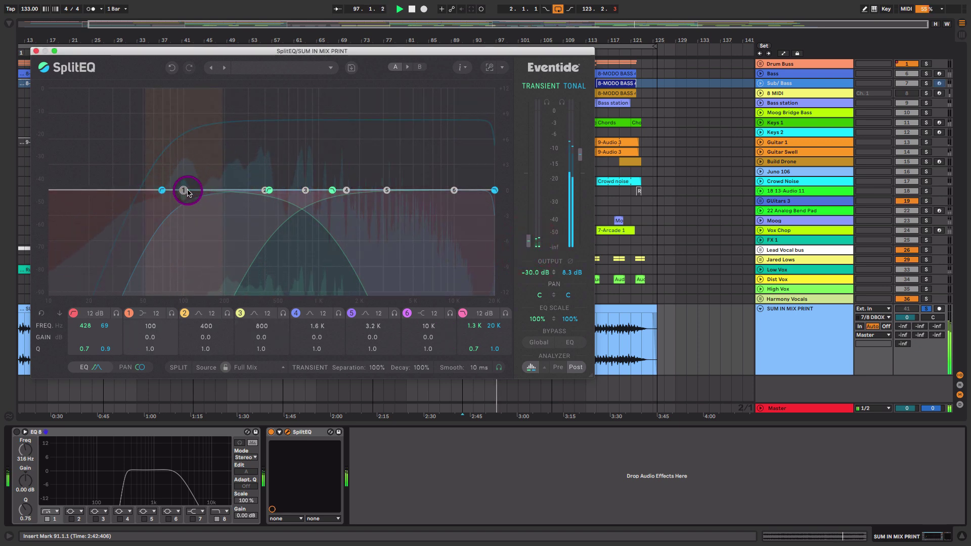
mouse_move(159, 191)
left_mouse_down()
mouse_move(245, 197)
mouse_move(152, 195)
left_mouse_up()
mouse_move(274, 198)
left_mouse_down()
mouse_move(385, 200)
mouse_move(249, 201)
left_mouse_up()
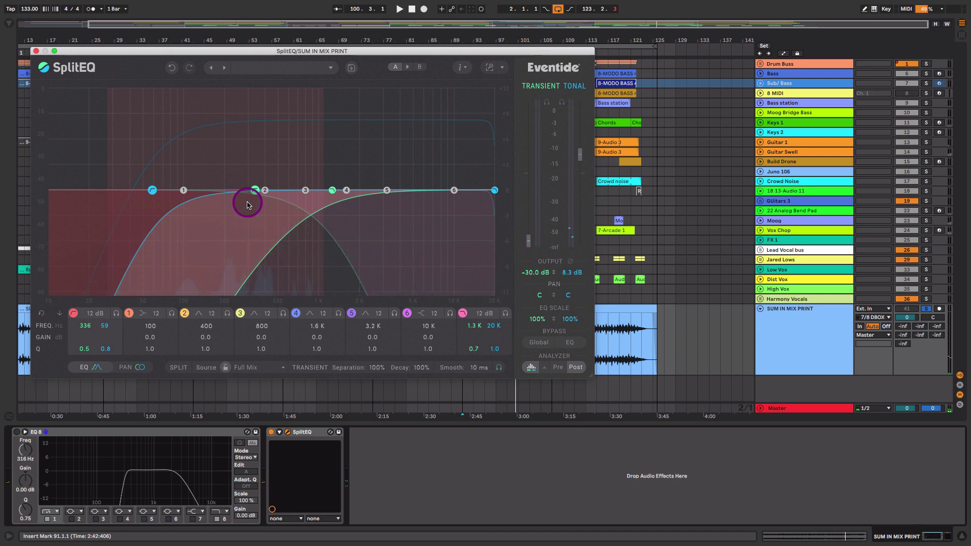
left_click(37, 52)
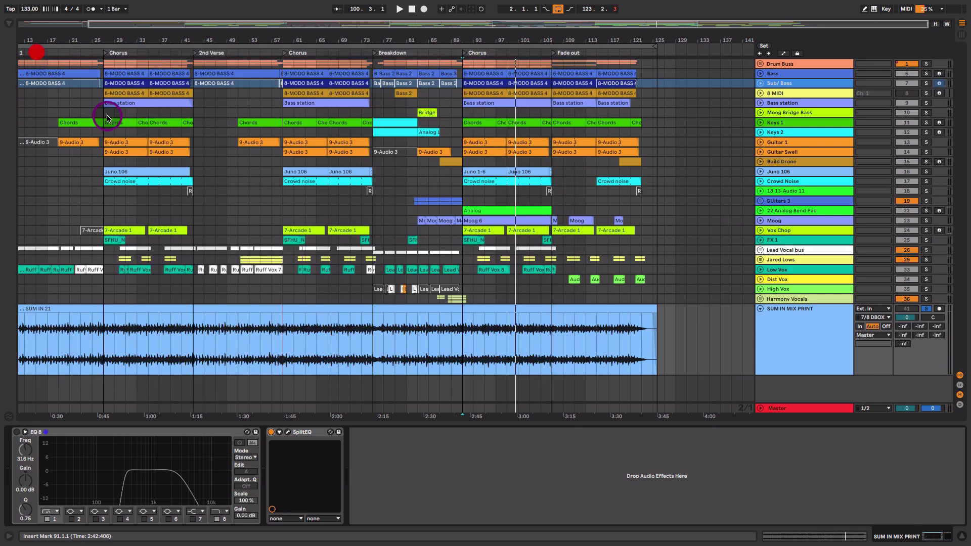